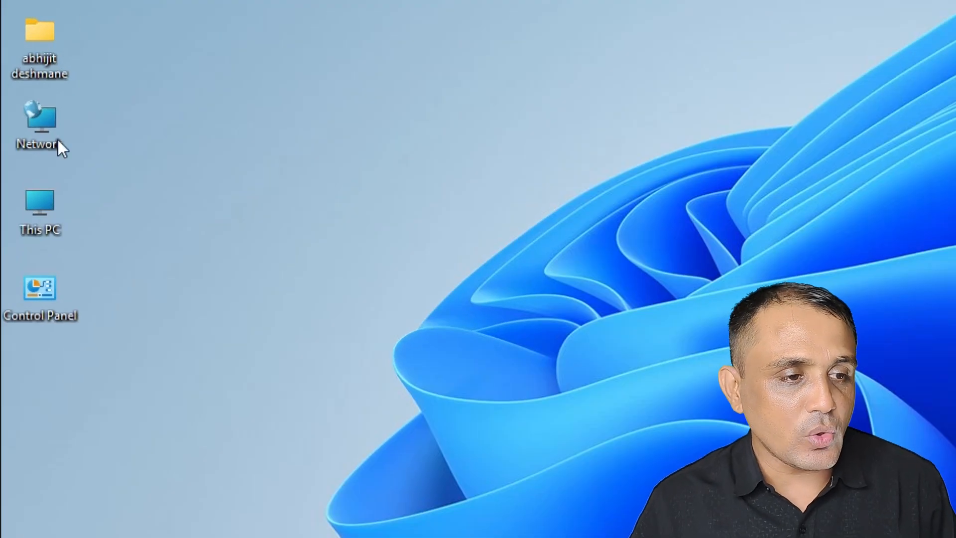
# Check the local drives and their free space in This PC, then close the window.
pyautogui.doubleClick(49, 196)
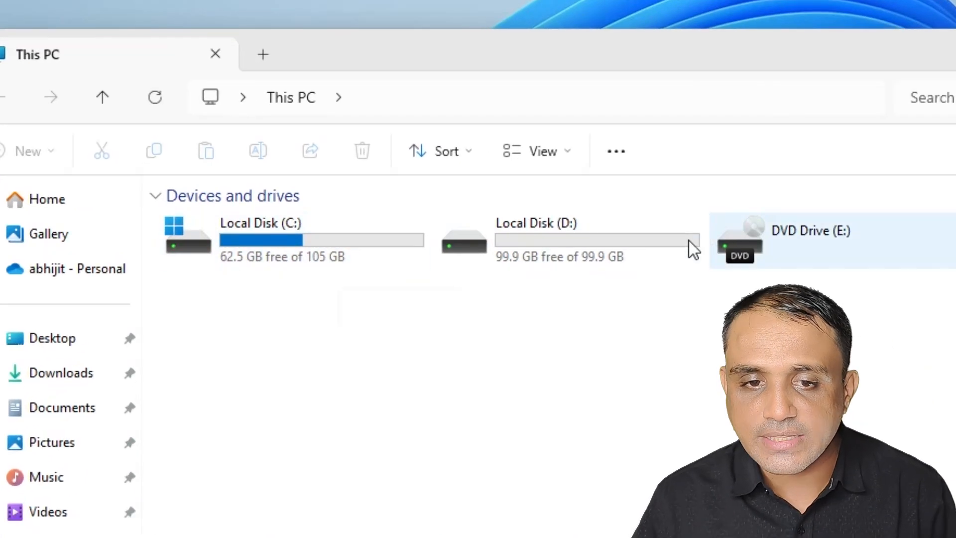
pyautogui.click(656, 249)
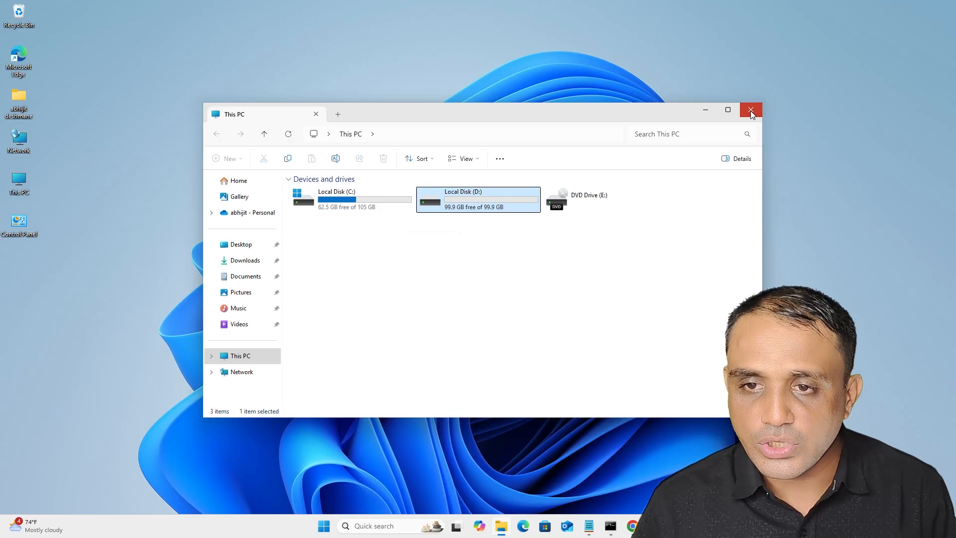
pyautogui.click(751, 110)
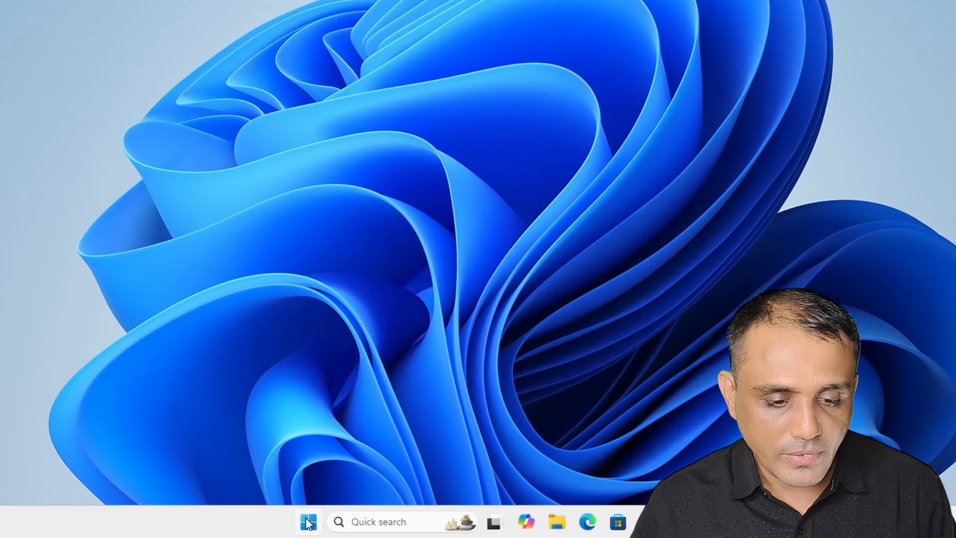
# Find the hard disk partition tool by searching for "disk", open Disk Management, and reposition and enlarge its window.
pyautogui.click(307, 523)
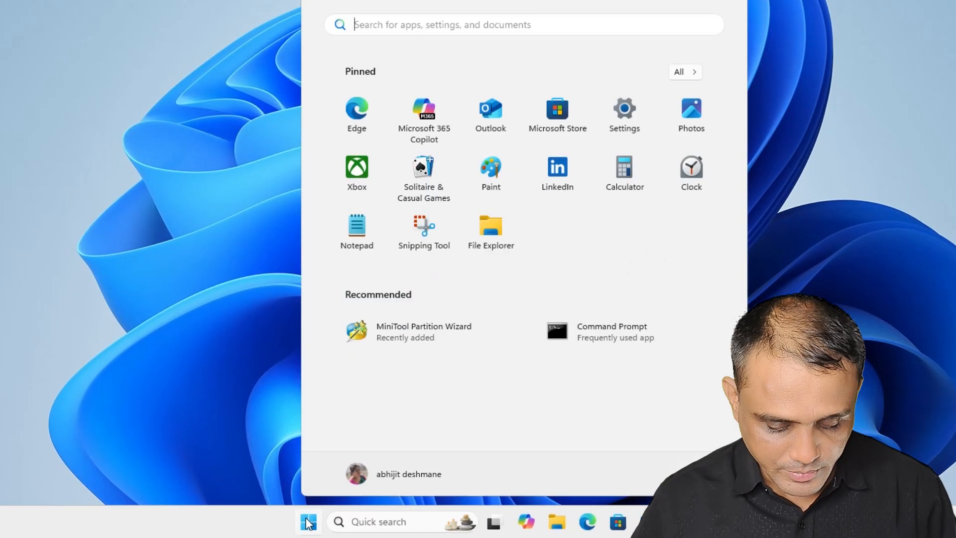
pyautogui.write('disk')
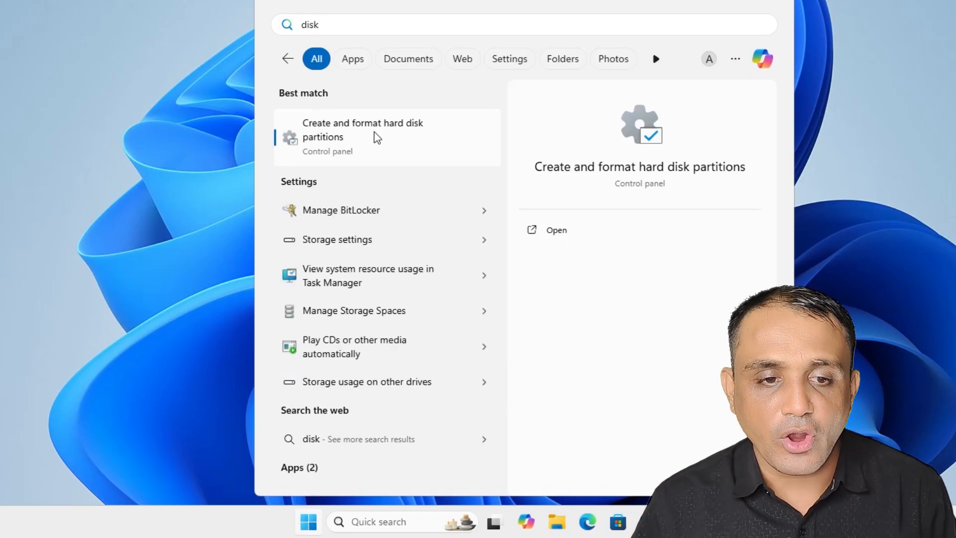
pyautogui.click(402, 133)
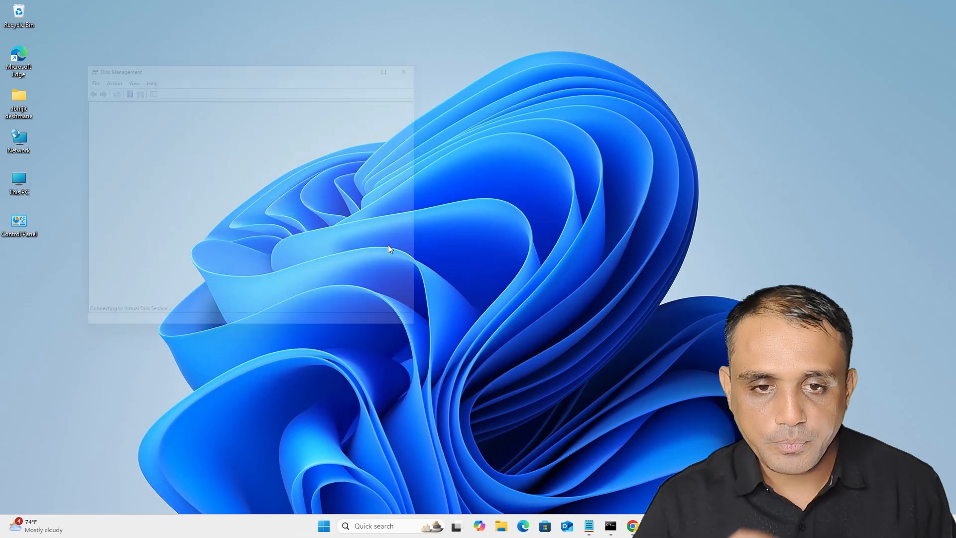
pyautogui.moveTo(269, 59); pyautogui.dragTo(461, 92)
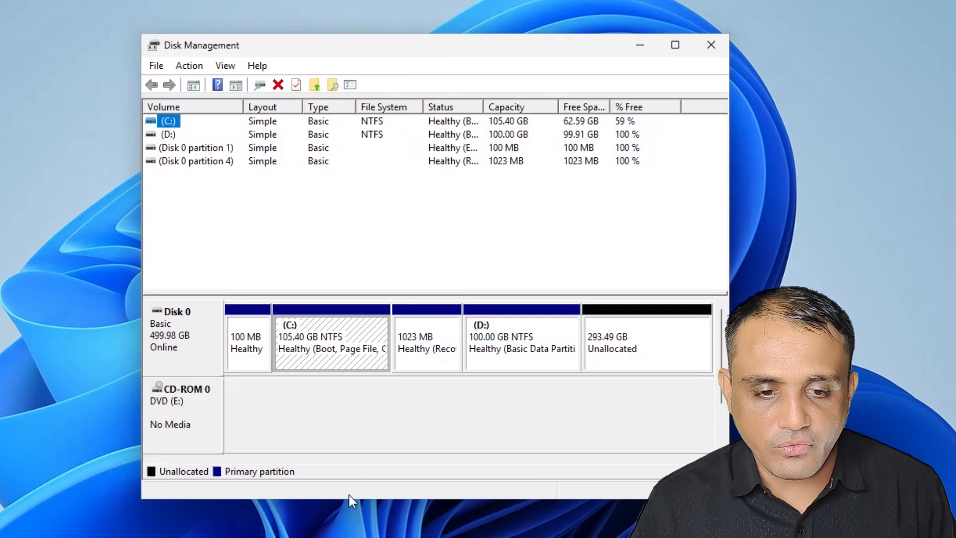
pyautogui.moveTo(350, 498); pyautogui.dragTo(350, 537)
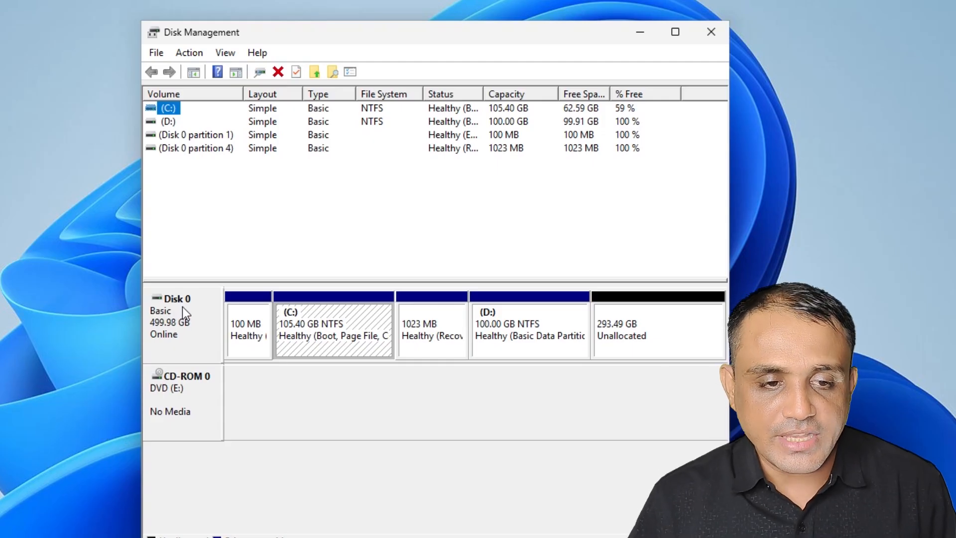
# Examine the layout of Disk 0, comparing the C:, recovery and D: partitions with the unallocated space.
pyautogui.click(333, 334)
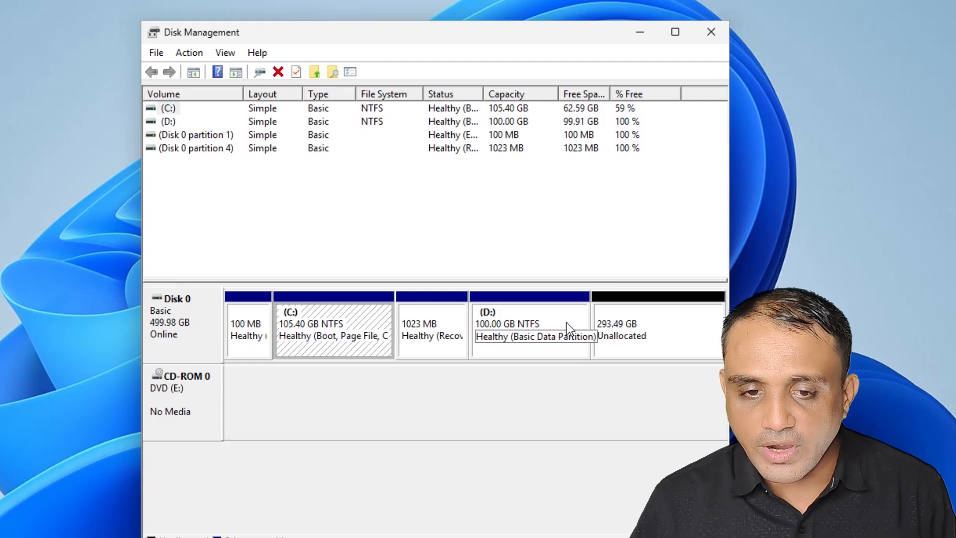
pyautogui.click(496, 315)
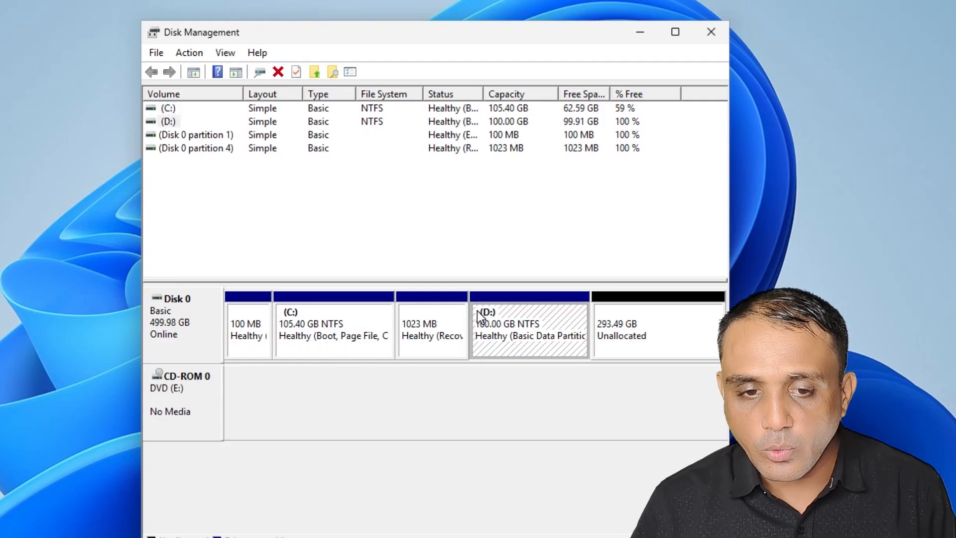
pyautogui.click(431, 326)
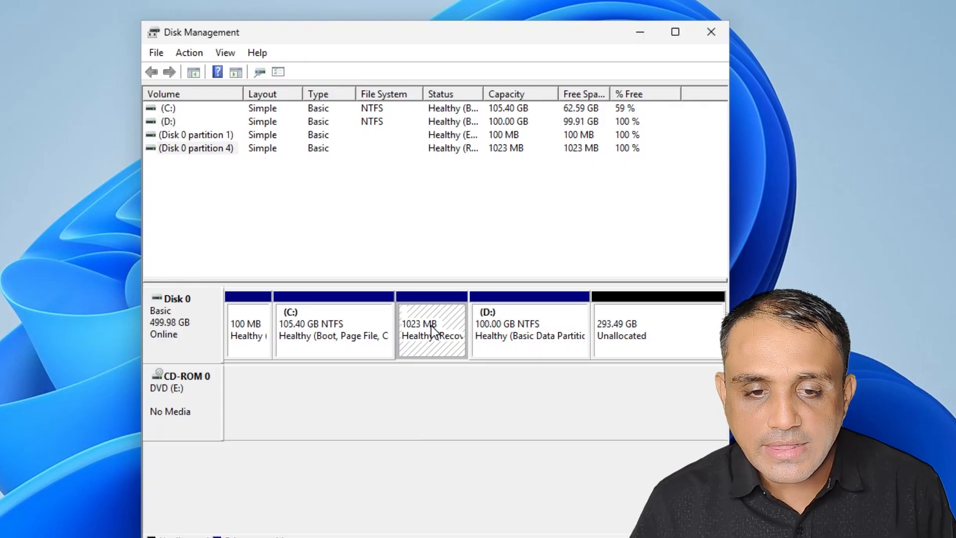
pyautogui.click(335, 324)
pyautogui.click(493, 343)
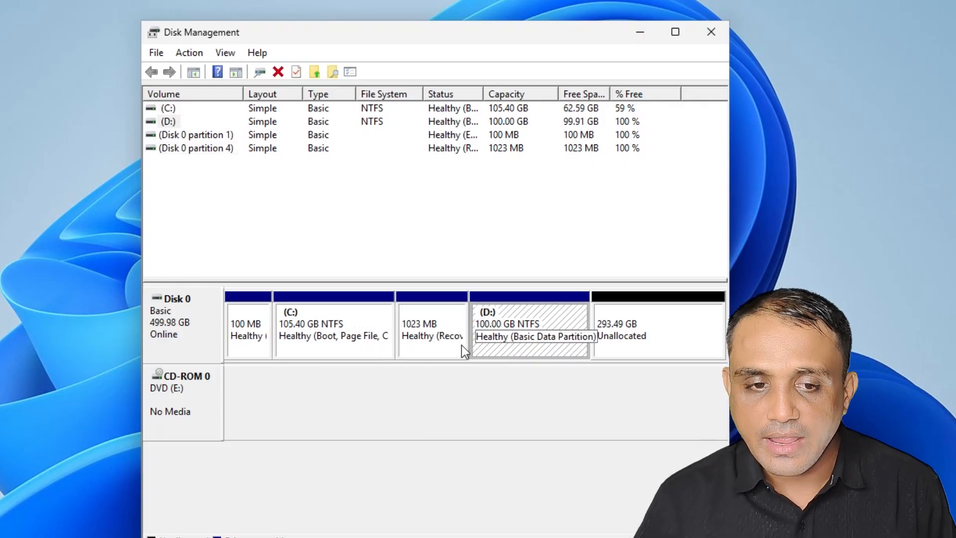
pyautogui.click(358, 323)
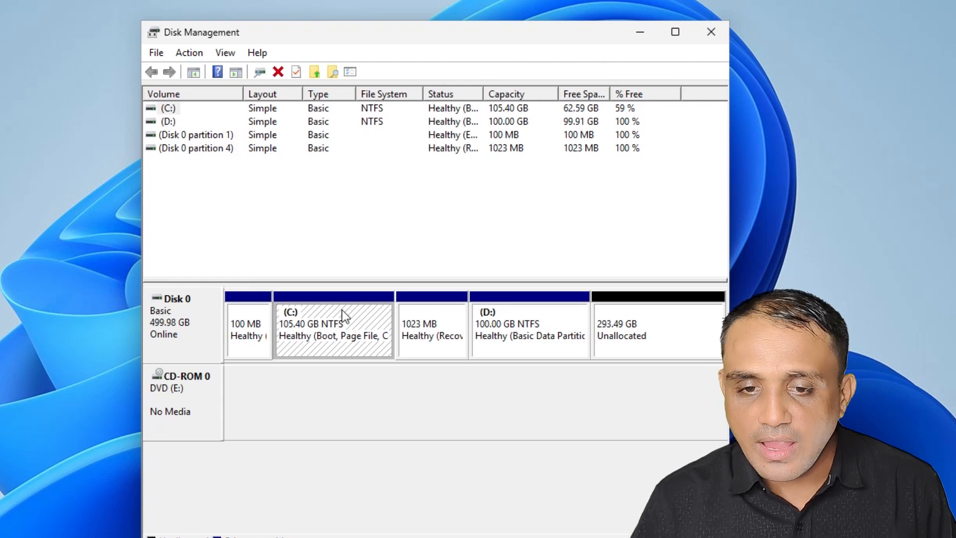
pyautogui.click(660, 333)
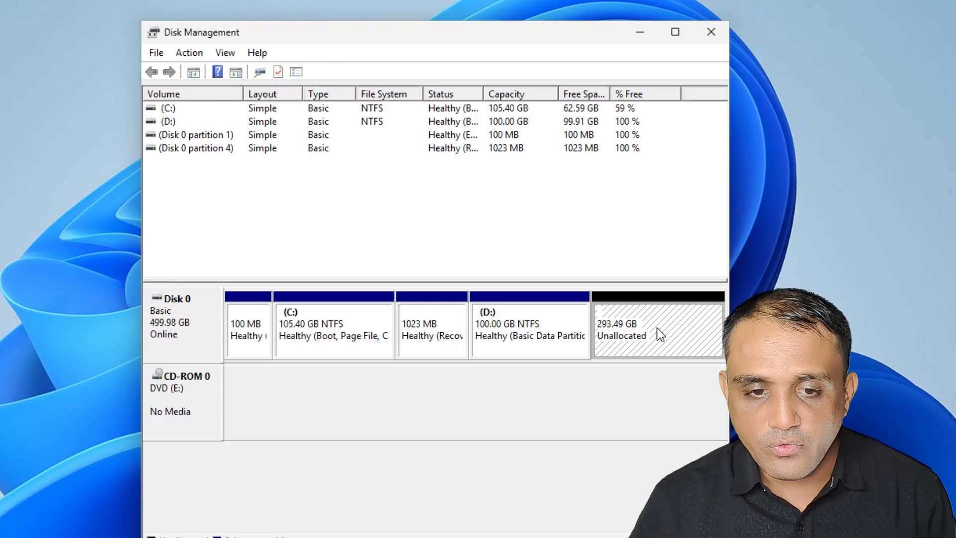
pyautogui.click(345, 321)
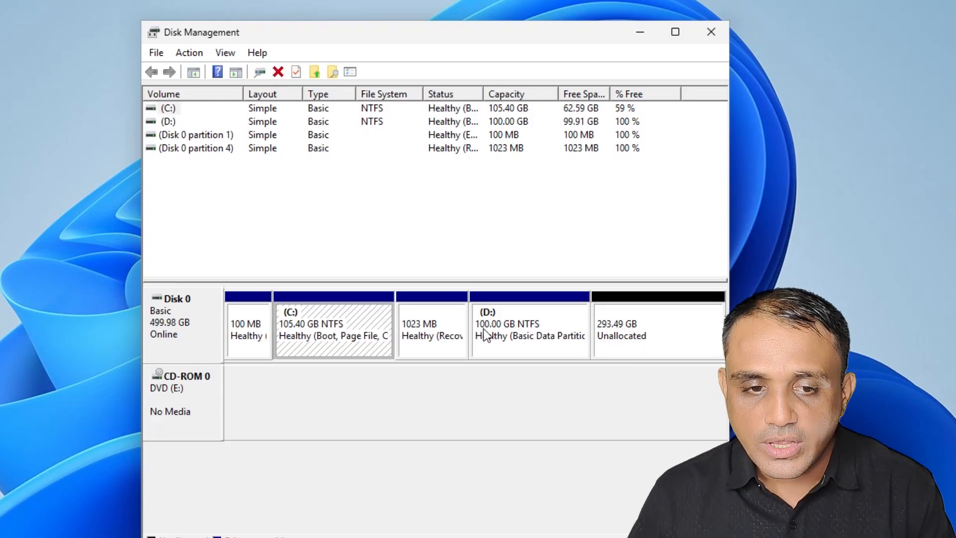
pyautogui.click(660, 333)
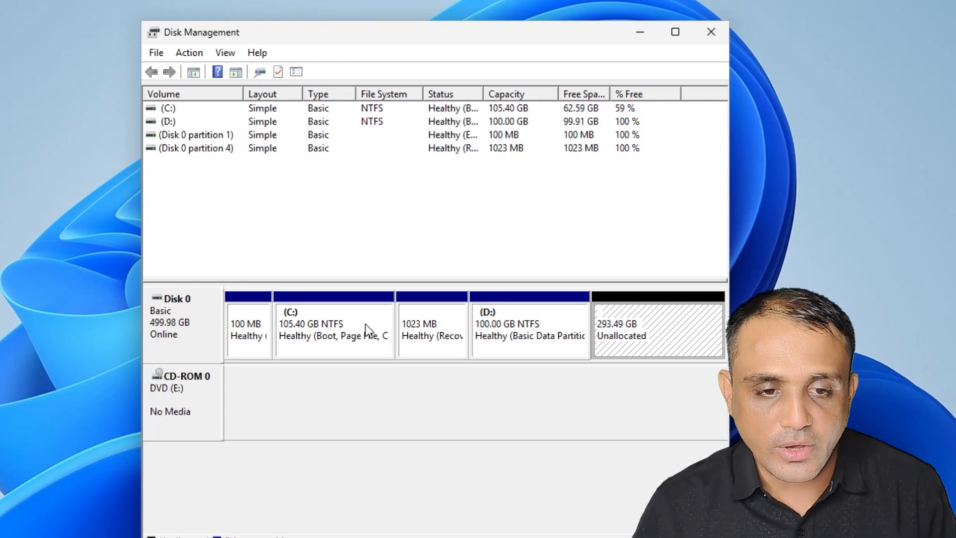
# Check whether Extend Volume is available for C:, inspect the partitions between it and the unallocated space, and close Disk Management.
pyautogui.rightClick(351, 324)
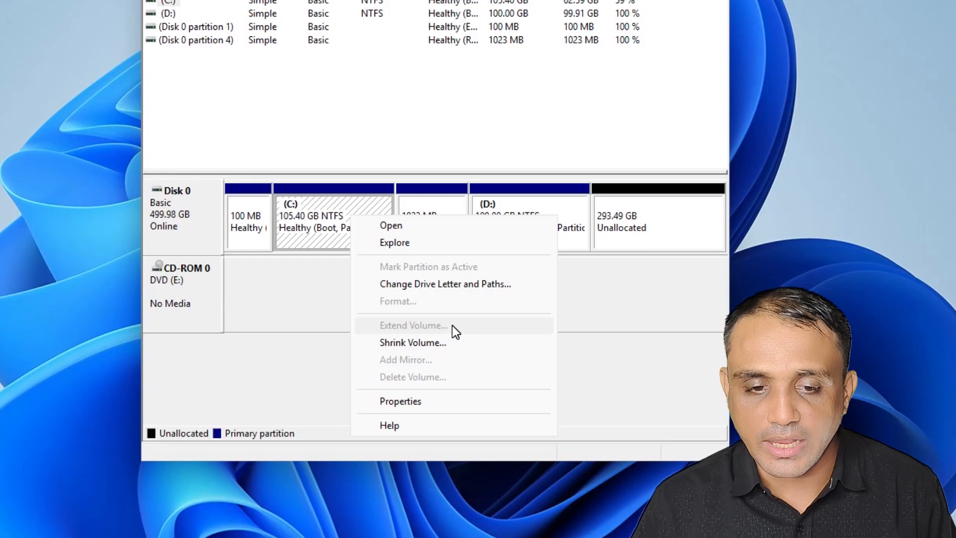
pyautogui.click(657, 292)
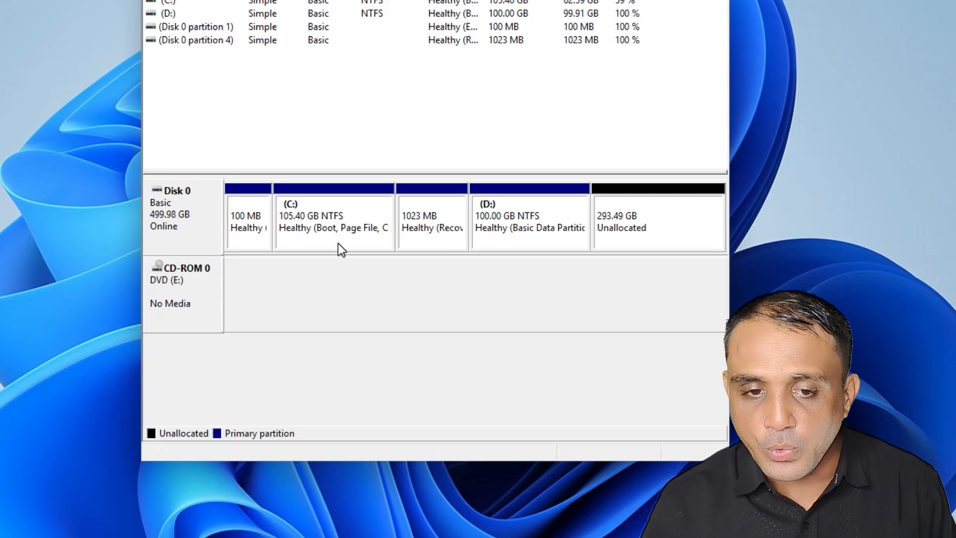
pyautogui.click(455, 237)
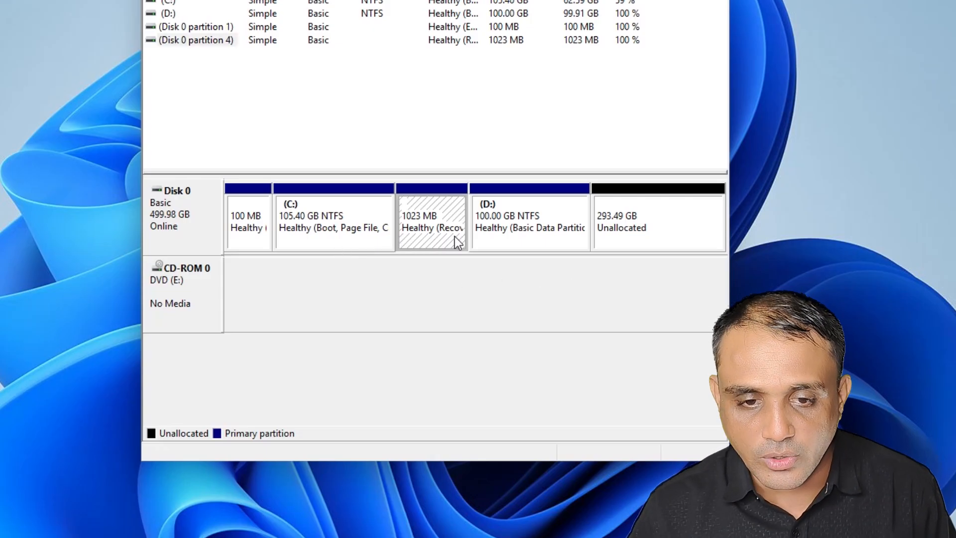
pyautogui.click(520, 216)
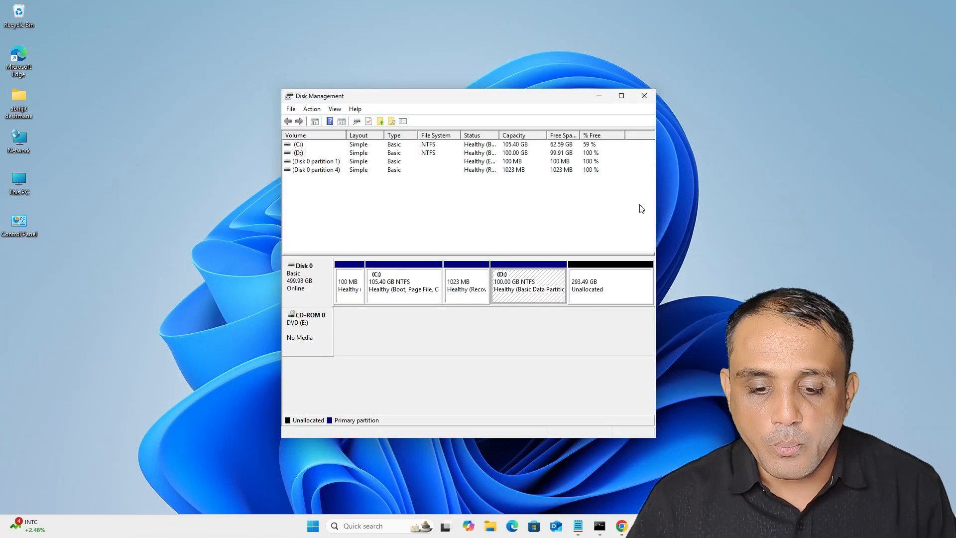
pyautogui.click(645, 96)
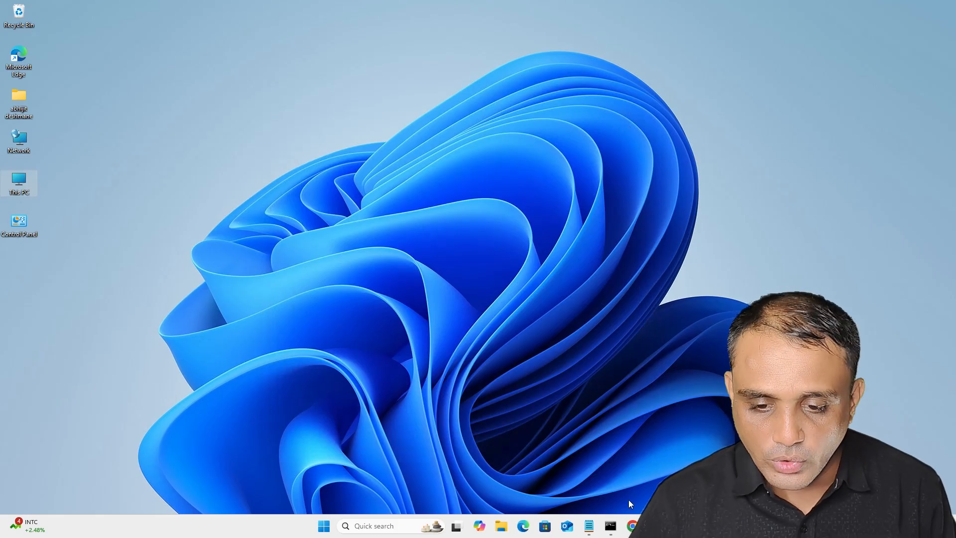
# Switch to Chrome, search Google for "minitool partition wizard", and open the MiniTool free partition manager page in a new tab.
pyautogui.click(632, 526)
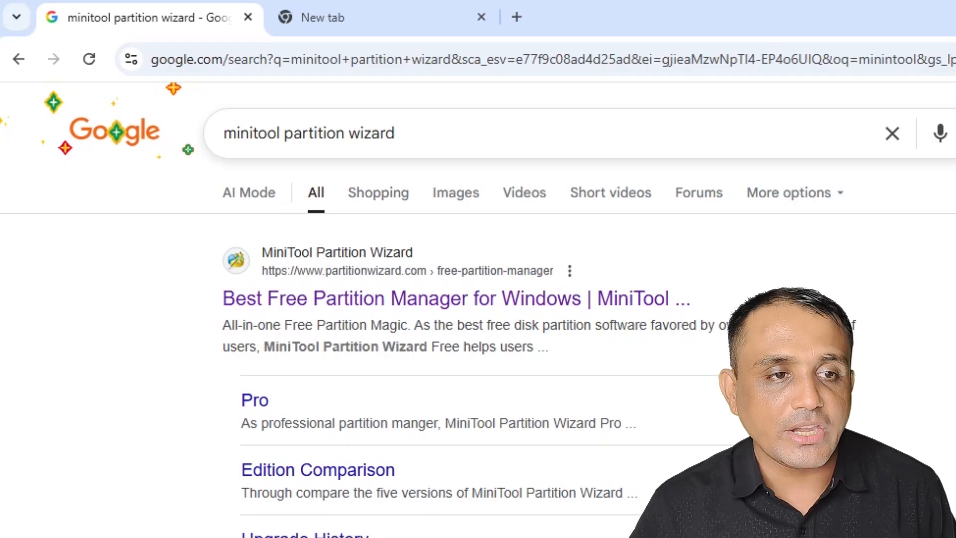
pyautogui.click(414, 129)
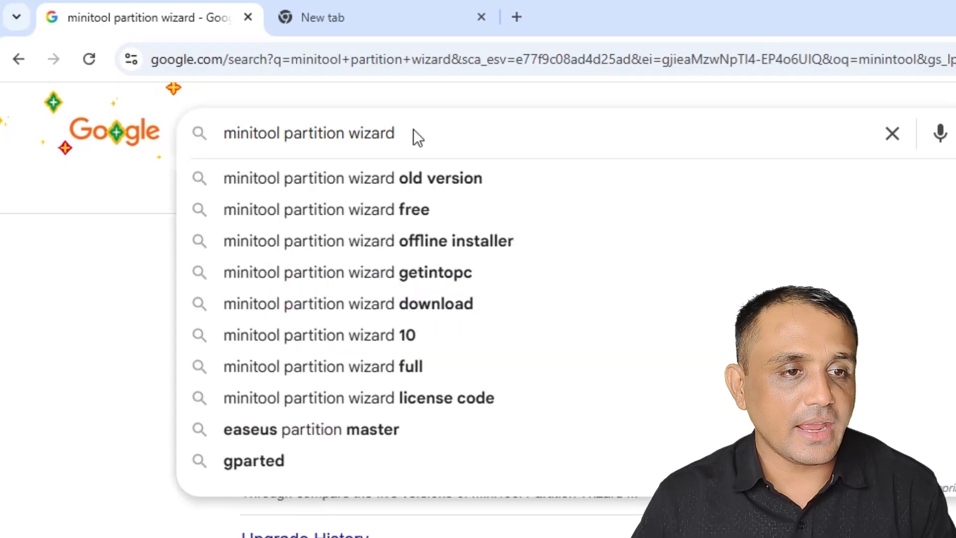
pyautogui.press('Return')
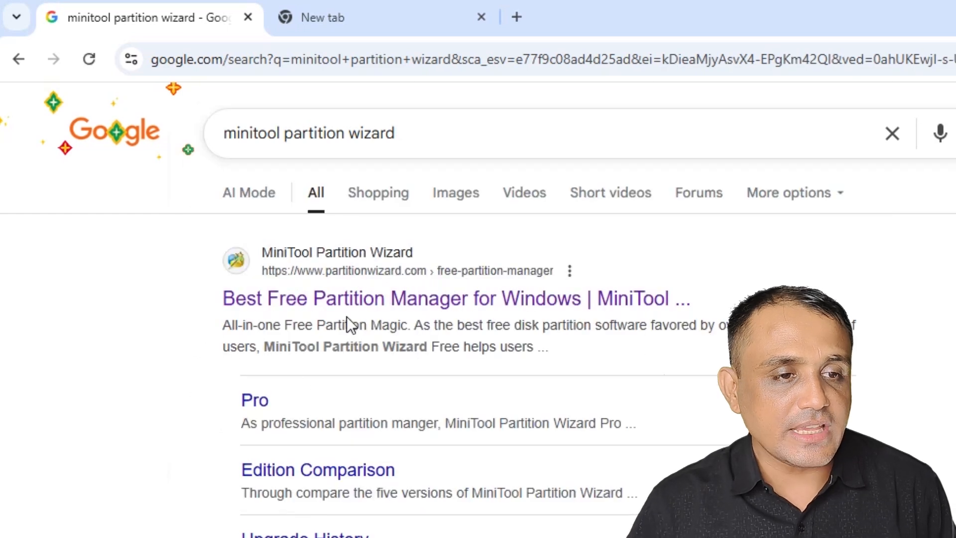
pyautogui.rightClick(351, 298)
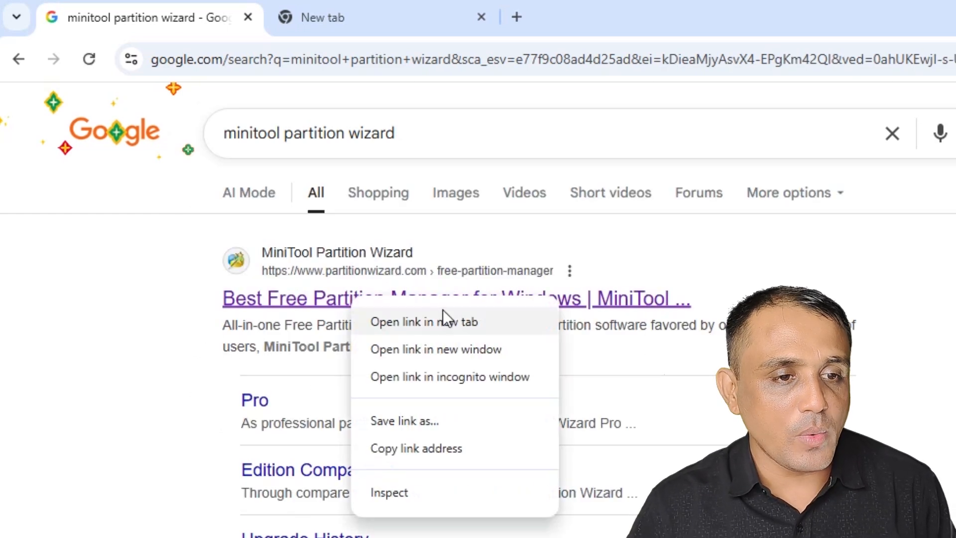
pyautogui.click(456, 329)
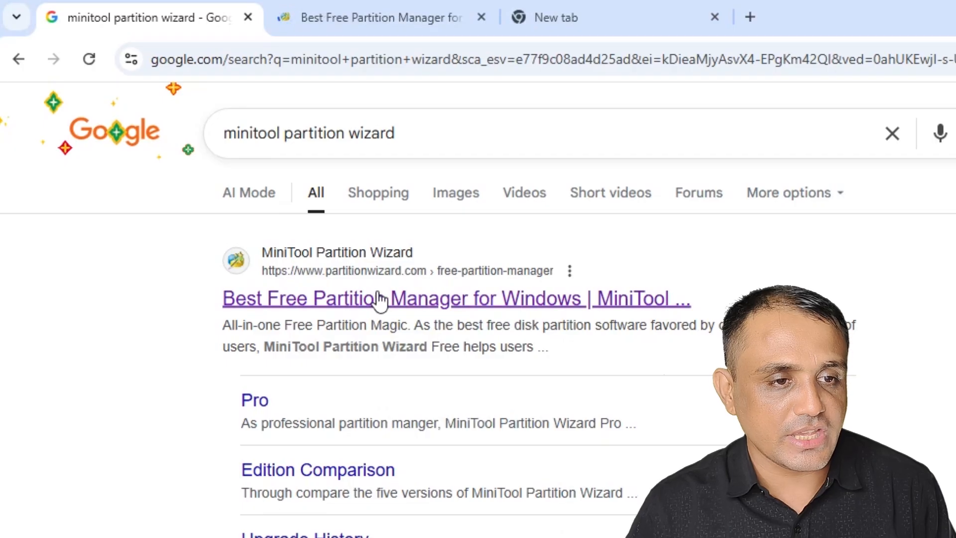
pyautogui.click(394, 7)
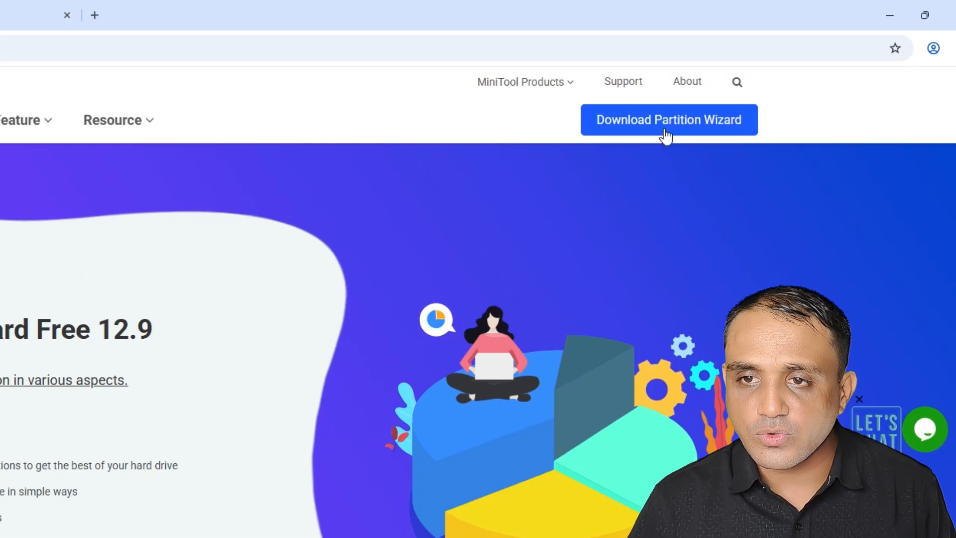
# Download MiniTool Partition Wizard Free 12.9 and show the downloaded installer in its folder.
pyautogui.moveTo(665, 135)
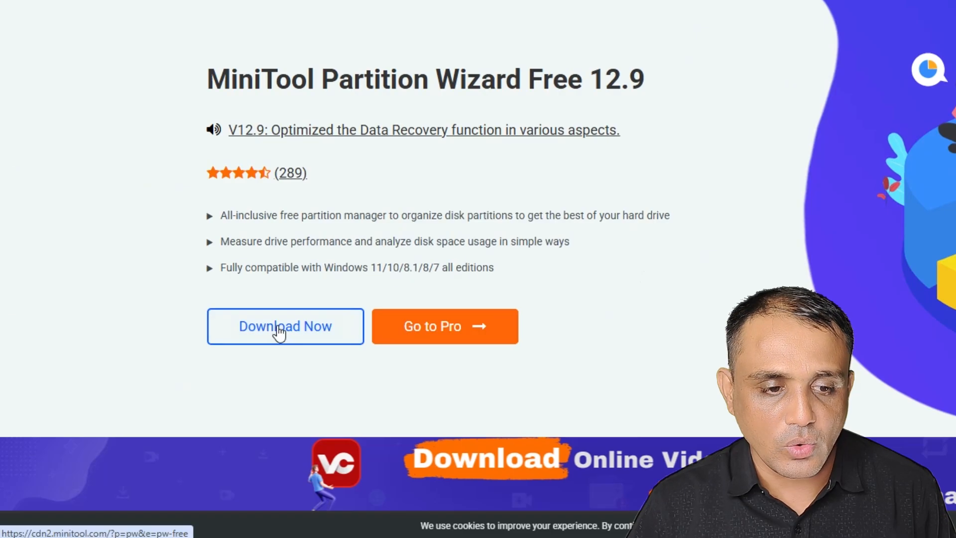
pyautogui.click(278, 327)
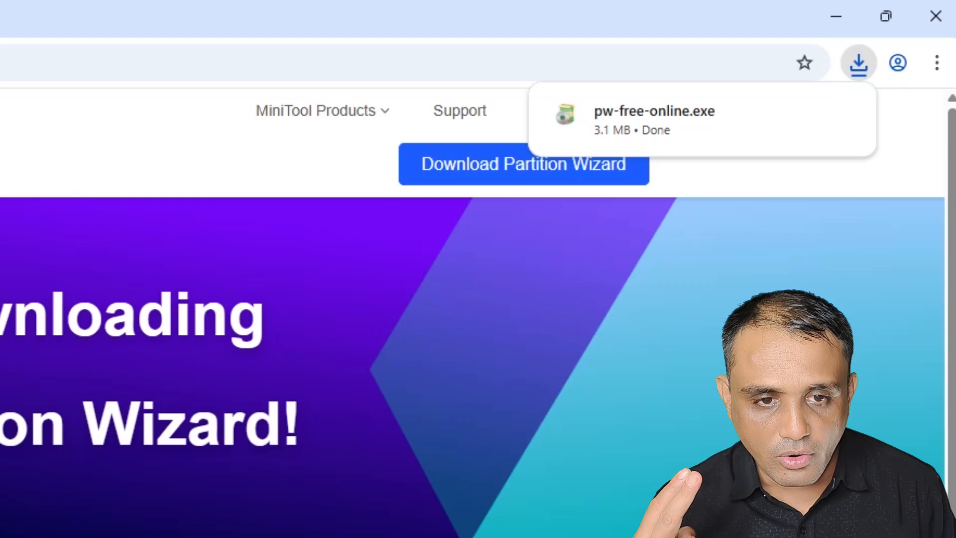
pyautogui.moveTo(798, 123)
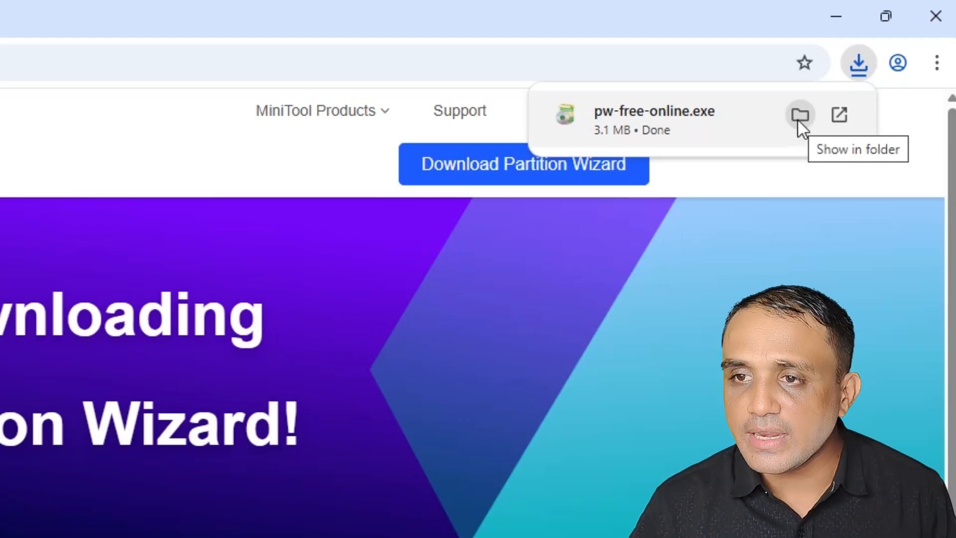
pyautogui.click(799, 116)
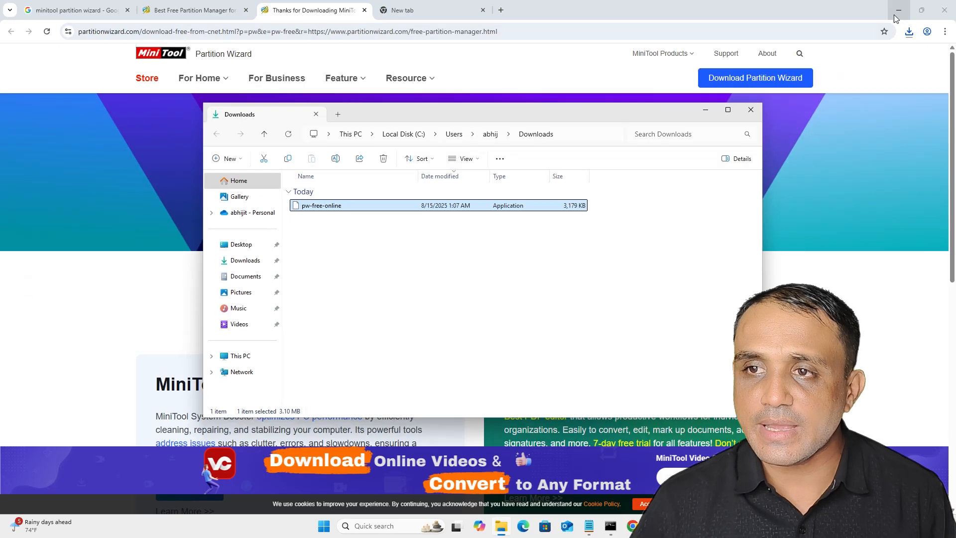
# Move the pw-free-online installer from Downloads to the desktop and run it, allowing it to make changes to the device.
pyautogui.click(896, 15)
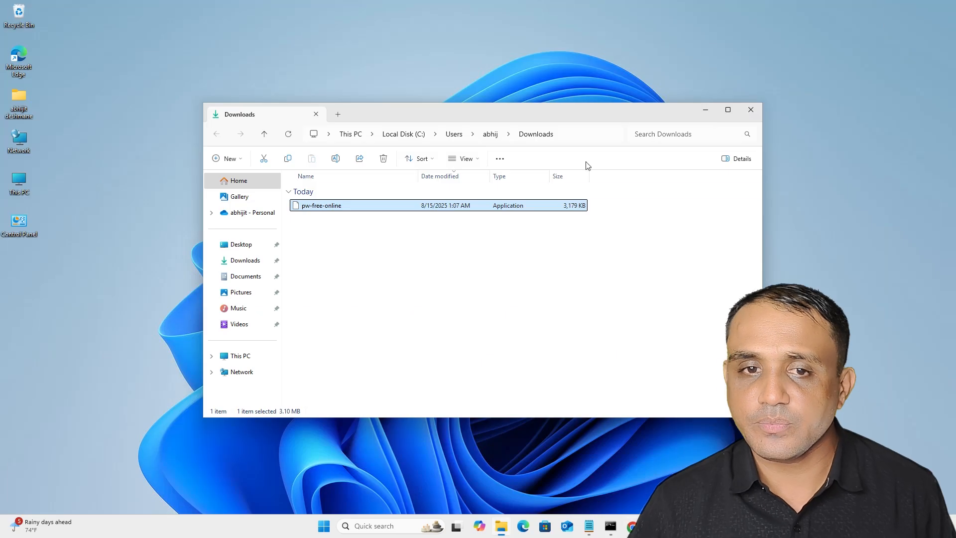
pyautogui.moveTo(516, 202); pyautogui.dragTo(237, 294)
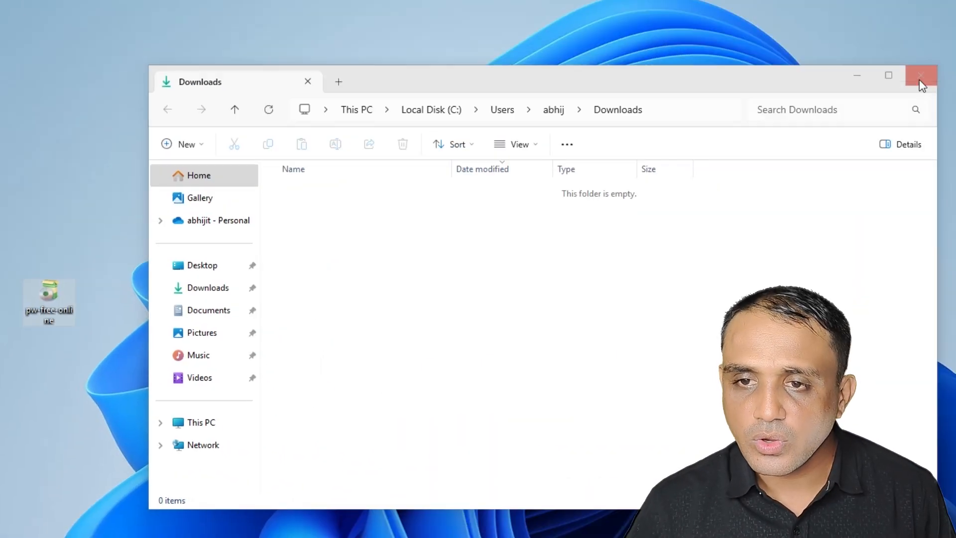
pyautogui.click(920, 80)
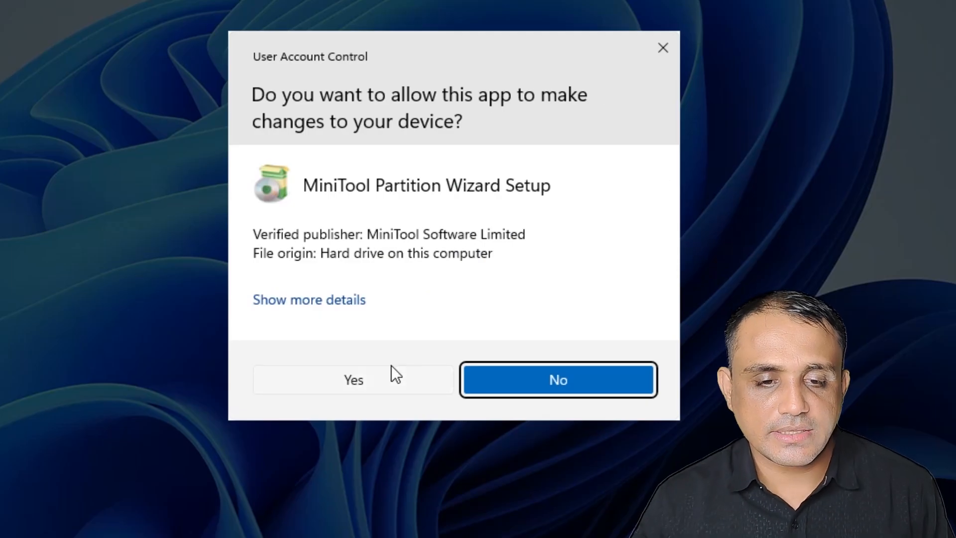
pyautogui.click(391, 369)
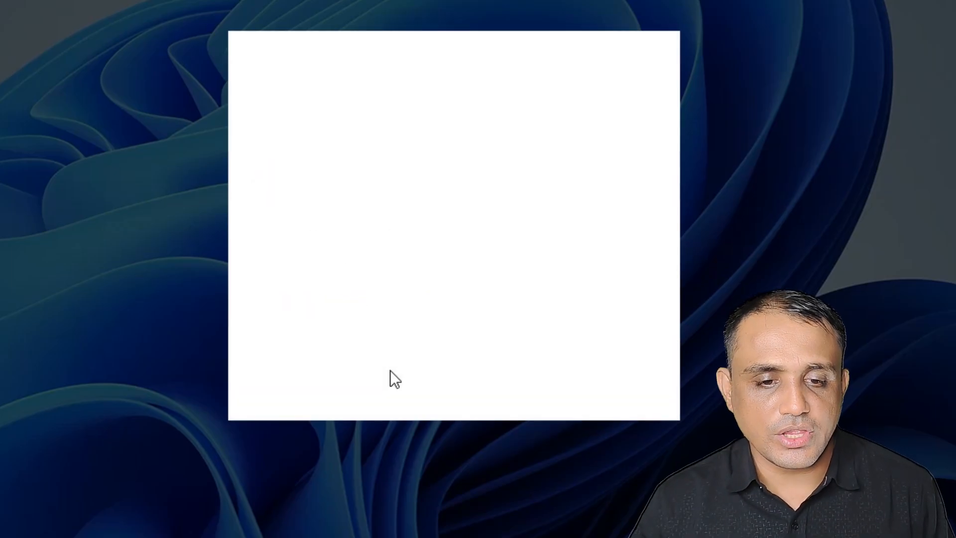
# Set the setup language to English and agree to uninstall the previous MiniTool Partition Wizard installation.
pyautogui.click(617, 209)
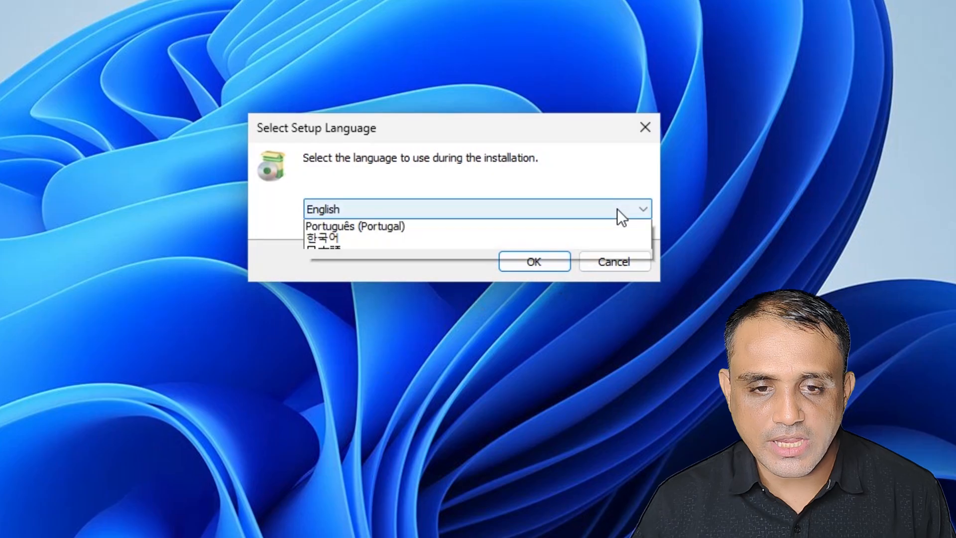
pyautogui.click(617, 210)
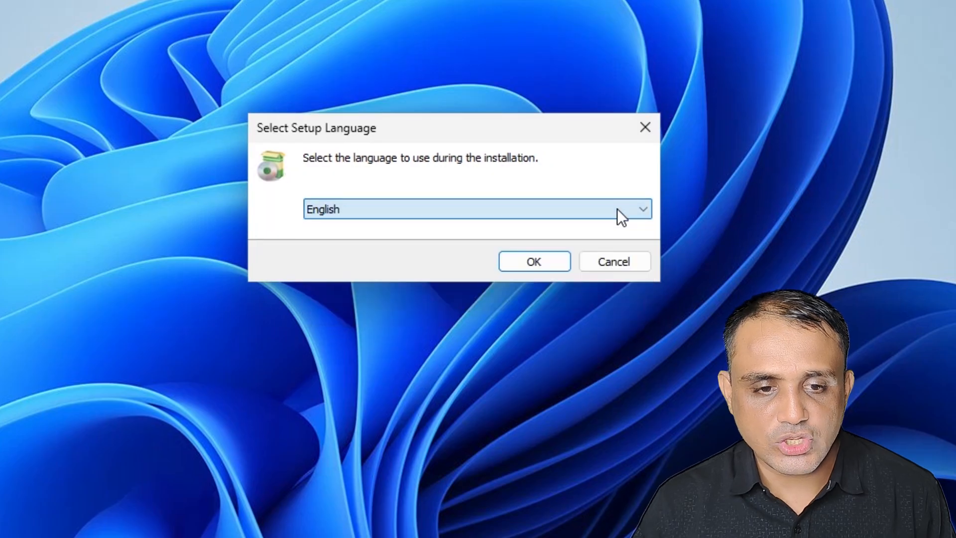
pyautogui.click(536, 259)
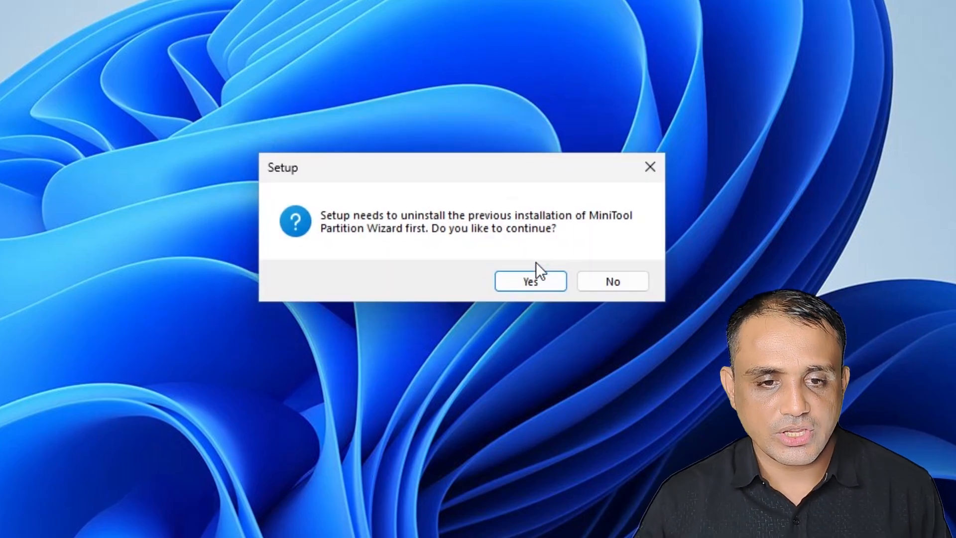
pyautogui.click(531, 277)
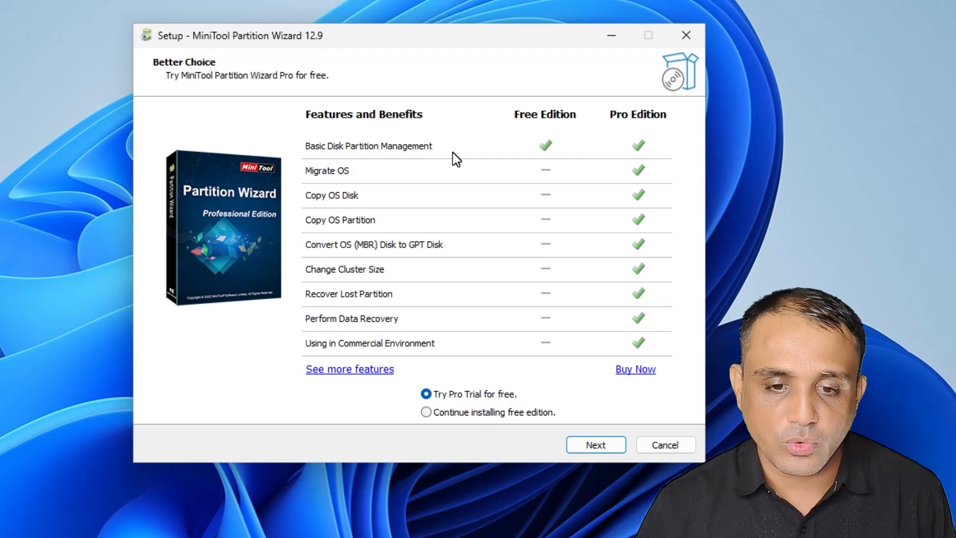
# Continue with the free edition, excluding MiniTool ShadowMaker Free and opting out of the Customer Experience Improvement Program.
pyautogui.click(500, 415)
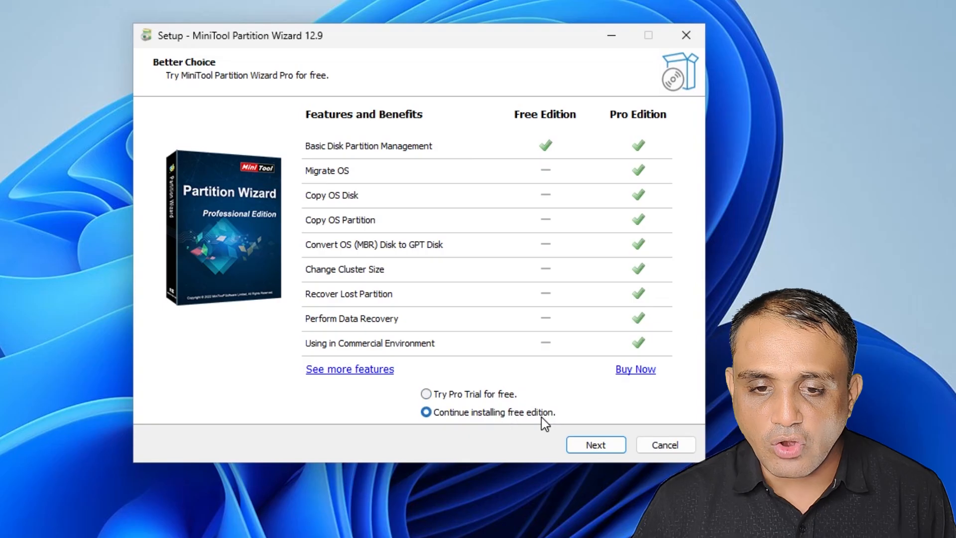
pyautogui.click(602, 445)
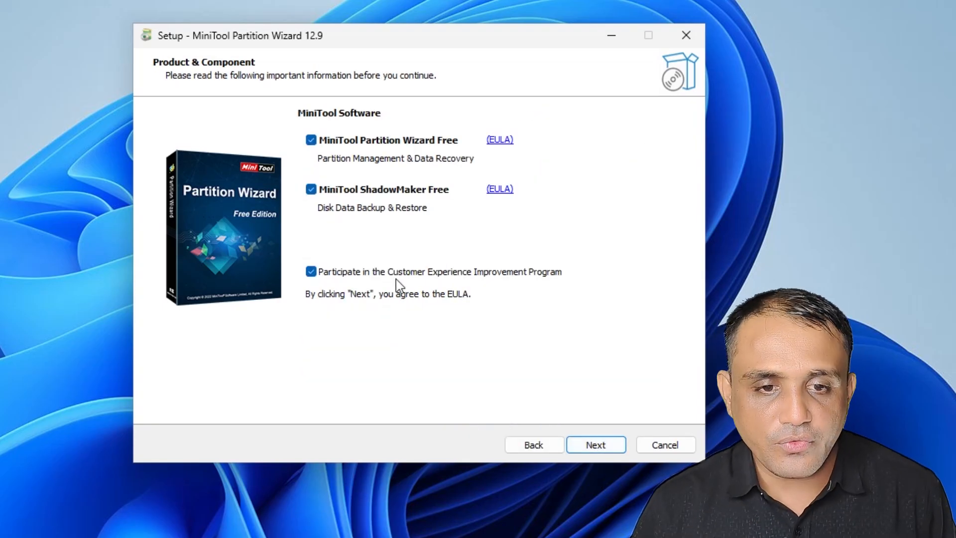
pyautogui.click(312, 272)
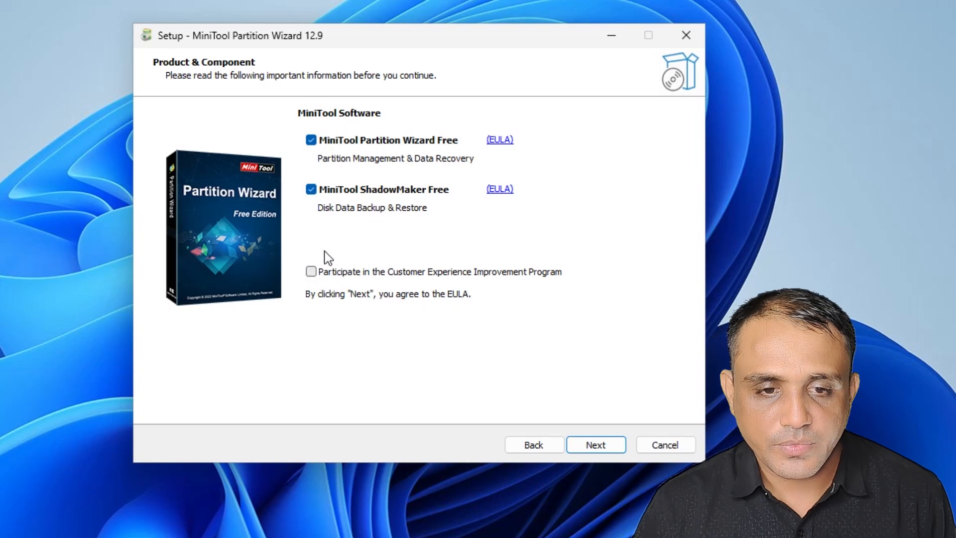
pyautogui.click(312, 190)
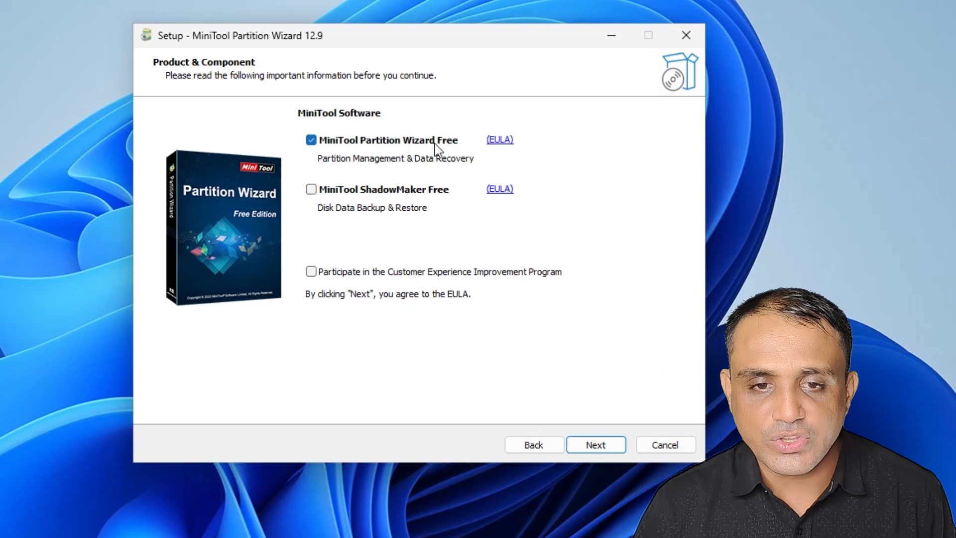
pyautogui.click(617, 443)
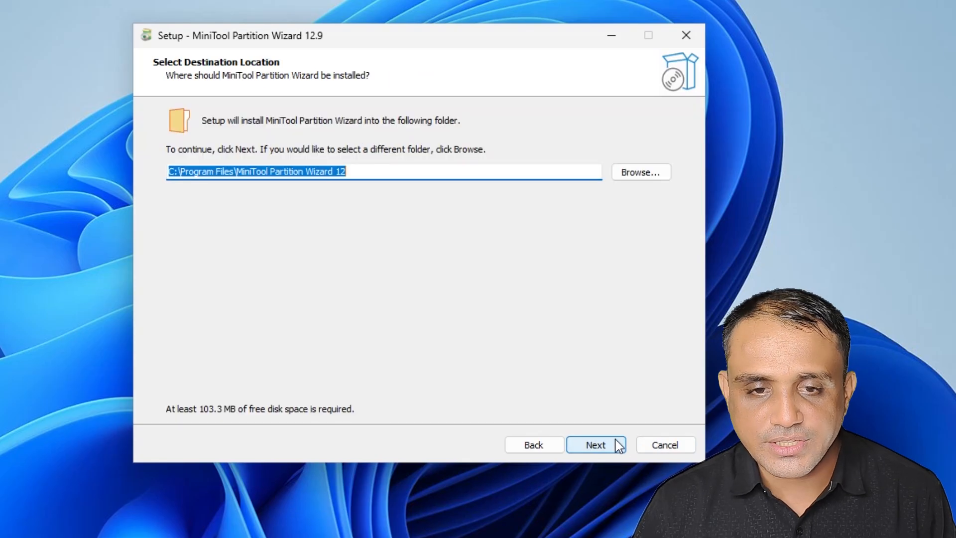
# Install into the existing folder C:\Program Files\MiniTool Partition Wizard 12 and dismiss the IDM warning.
pyautogui.click(604, 443)
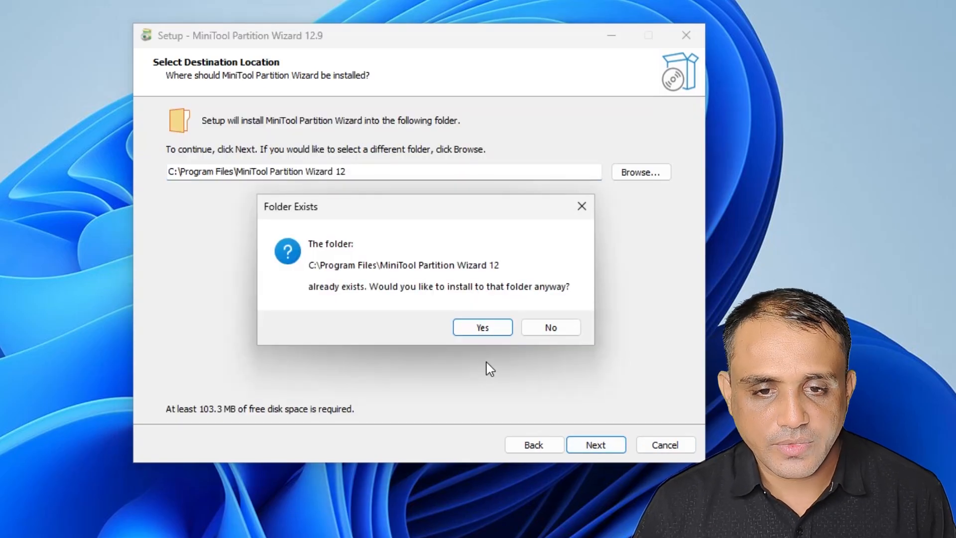
pyautogui.click(483, 328)
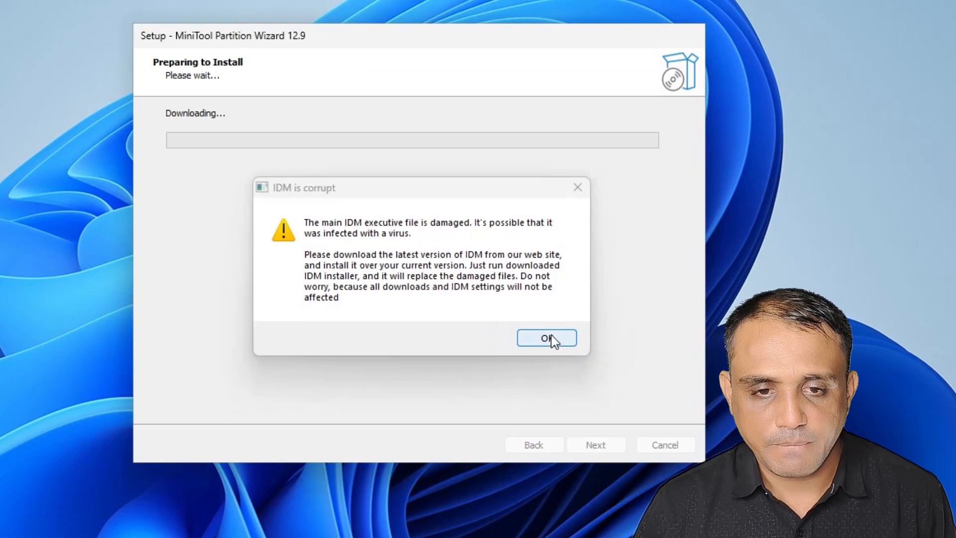
pyautogui.click(551, 336)
pyautogui.click(469, 17)
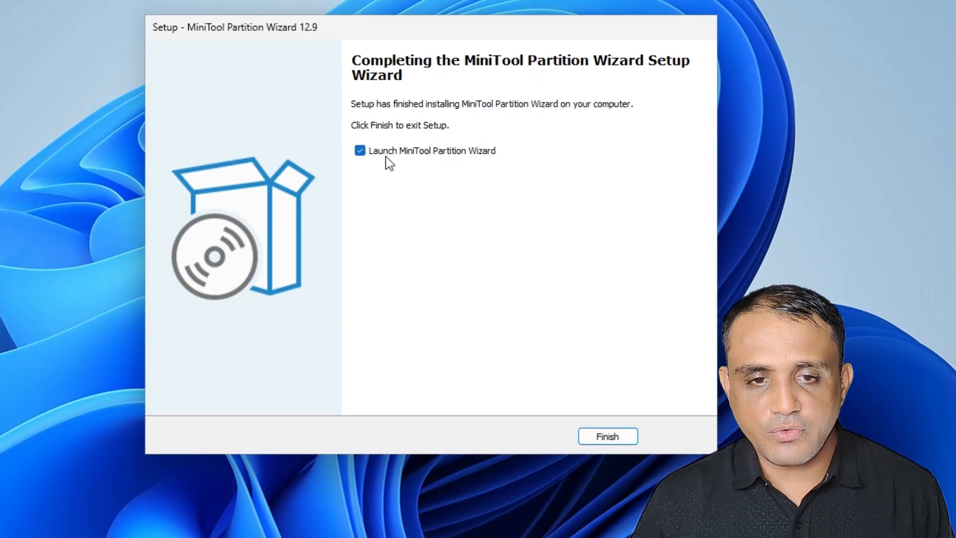
# Finish setup without launching MiniTool Partition Wizard and open its web link with Microsoft Edge just once.
pyautogui.click(481, 151)
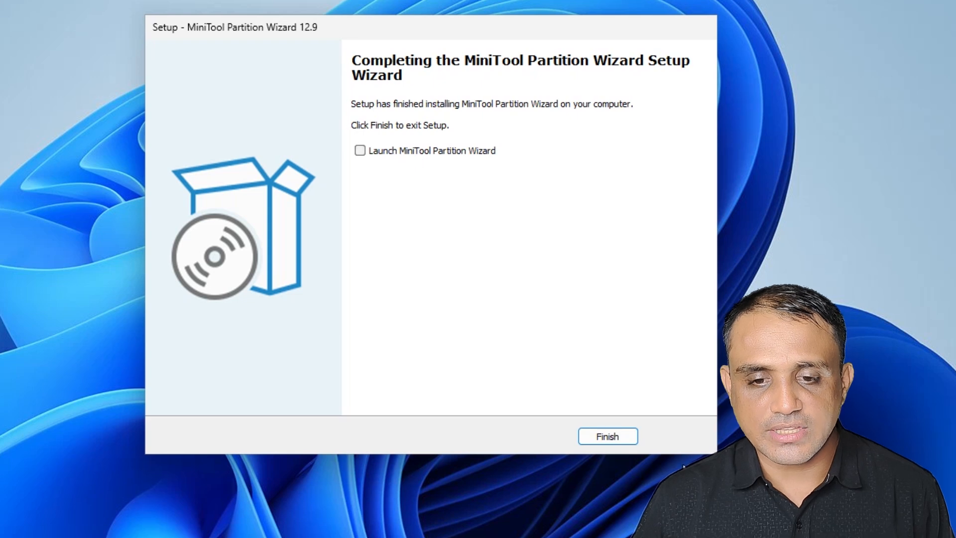
pyautogui.click(606, 438)
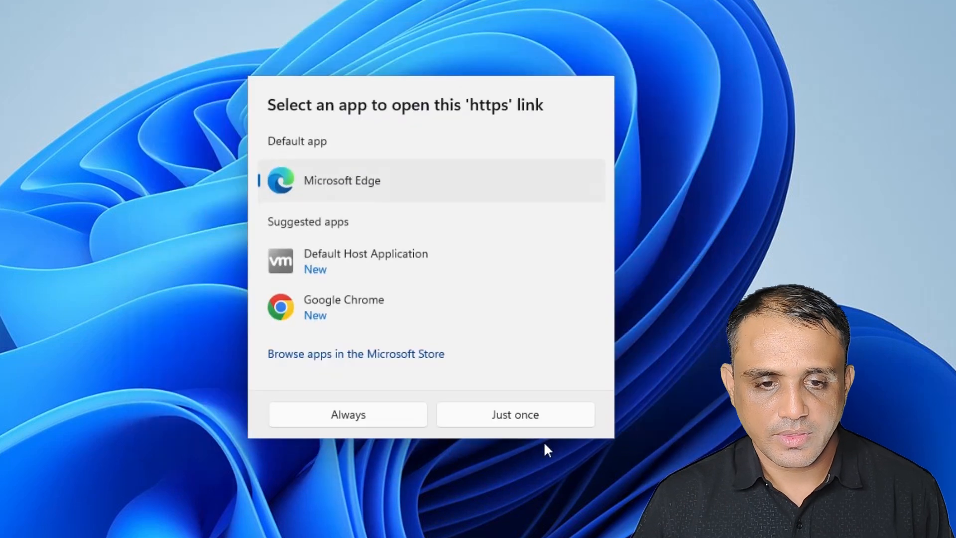
pyautogui.click(540, 414)
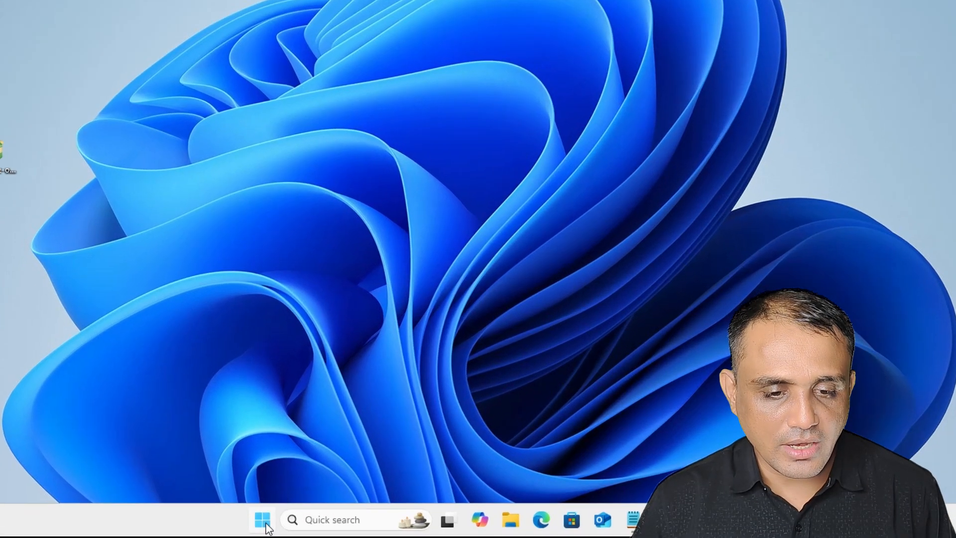
# Launch MiniTool Partition Wizard, allow it to make changes to the device, and close its promotional message.
pyautogui.click(324, 526)
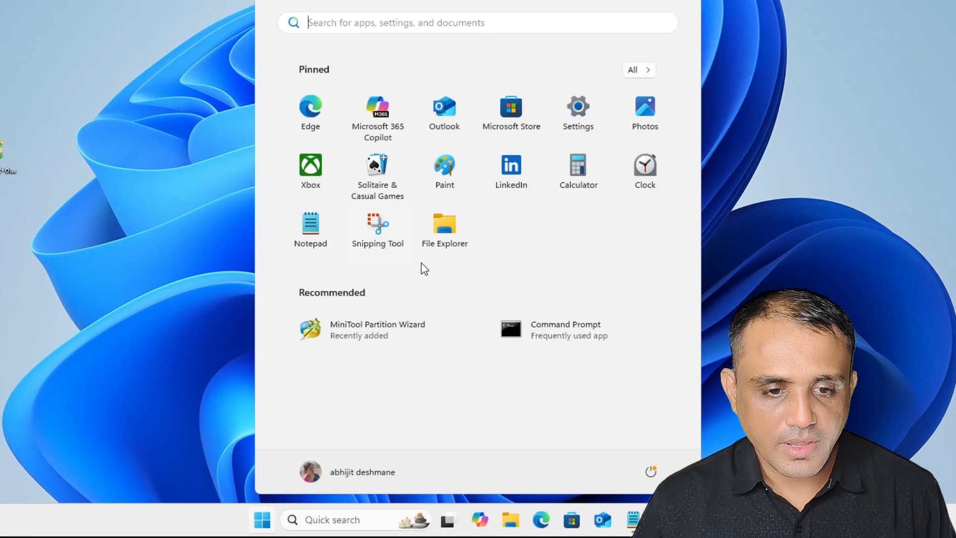
pyautogui.click(377, 330)
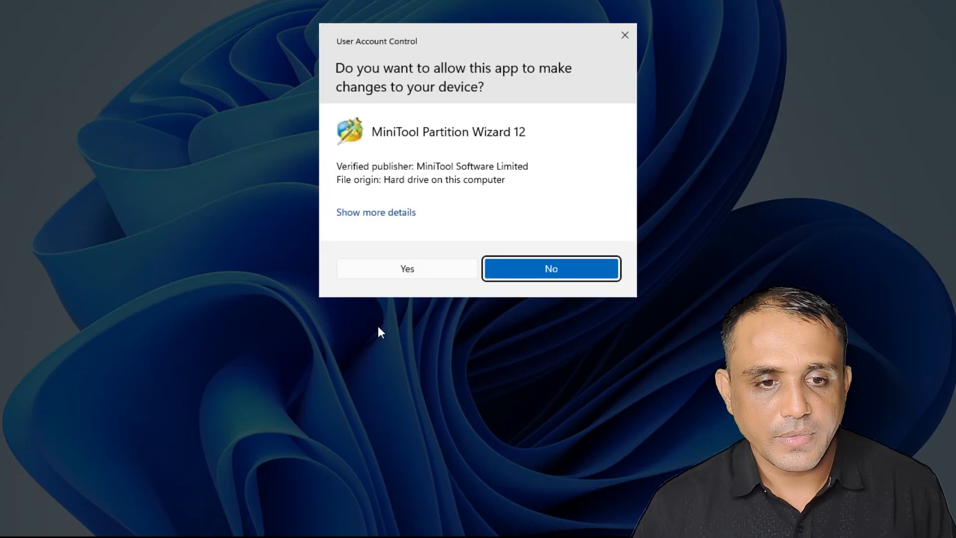
pyautogui.click(421, 274)
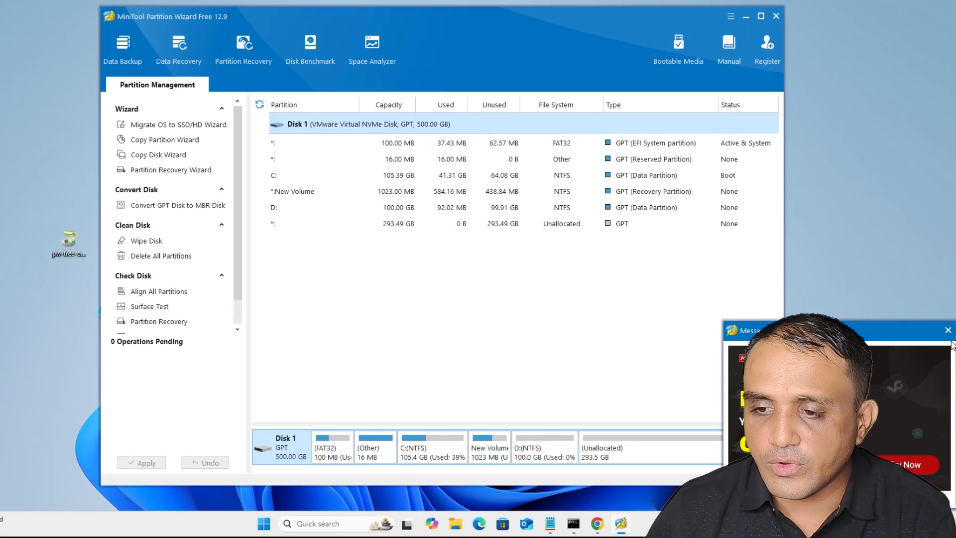
pyautogui.click(949, 330)
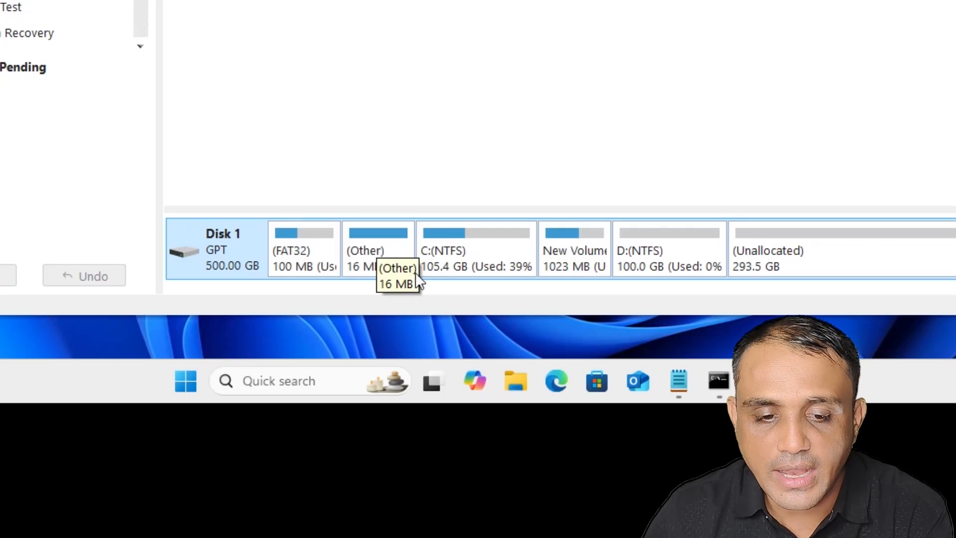
# Examine the Disk 1 layout from C: through New Volume and D: to the unallocated space.
pyautogui.click(461, 271)
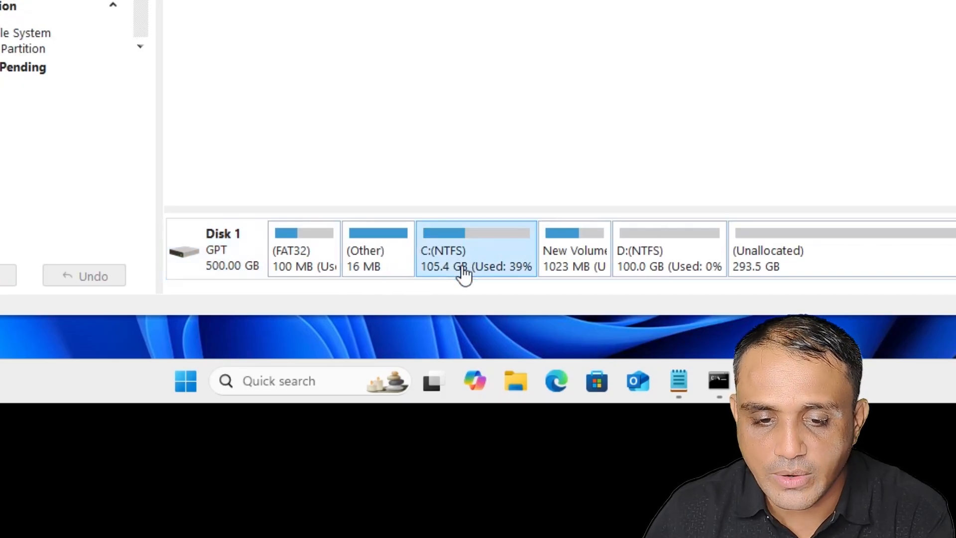
pyautogui.click(578, 258)
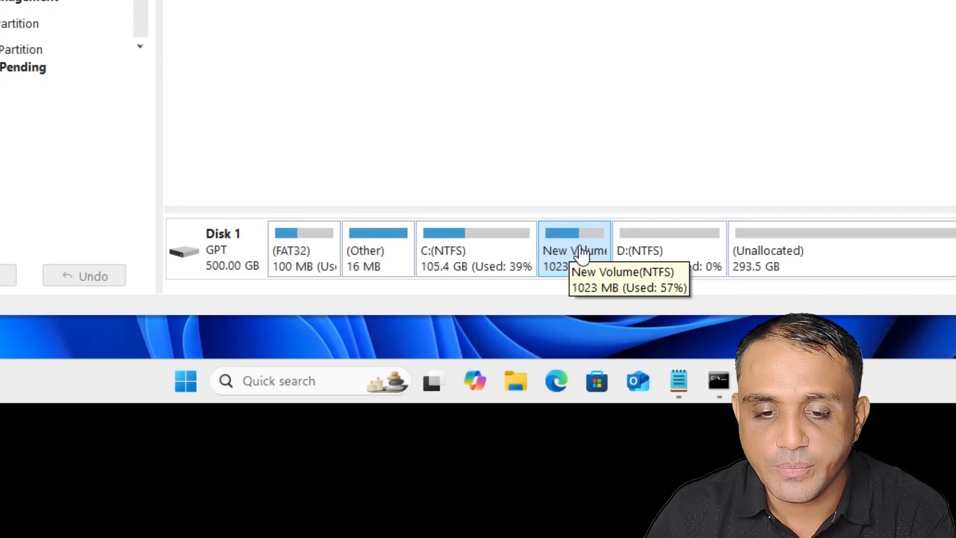
pyautogui.click(666, 256)
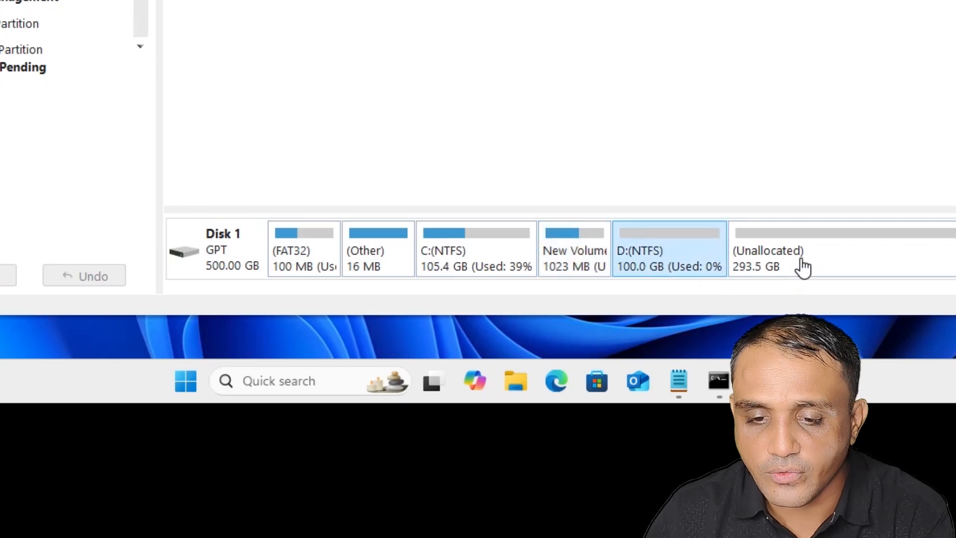
pyautogui.click(803, 267)
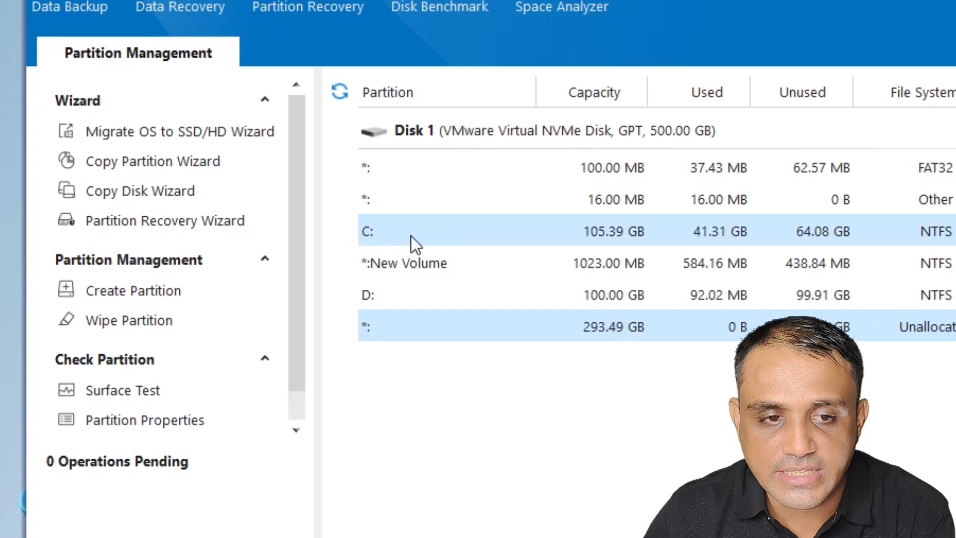
# Extend the C: partition by taking the full 293.49 GB from the unallocated space.
pyautogui.click(404, 238)
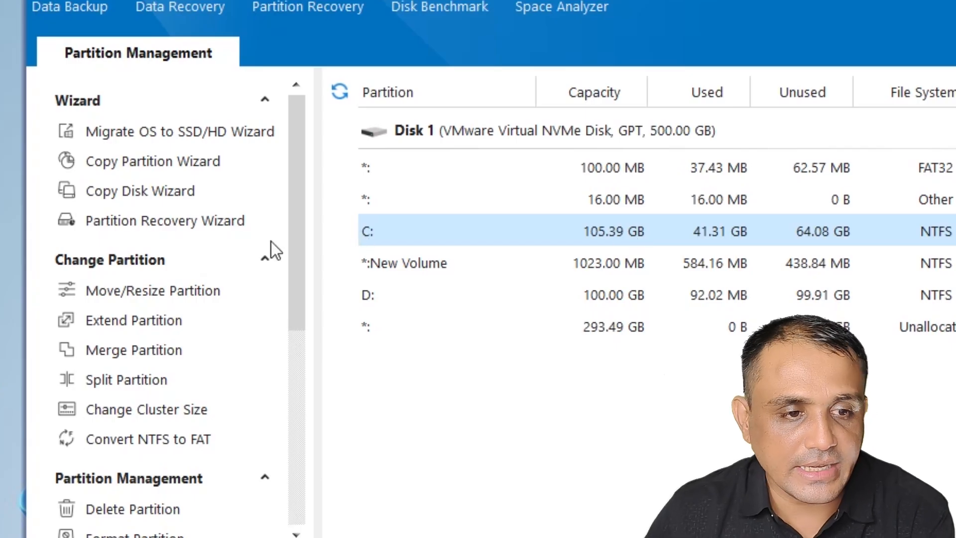
pyautogui.click(147, 326)
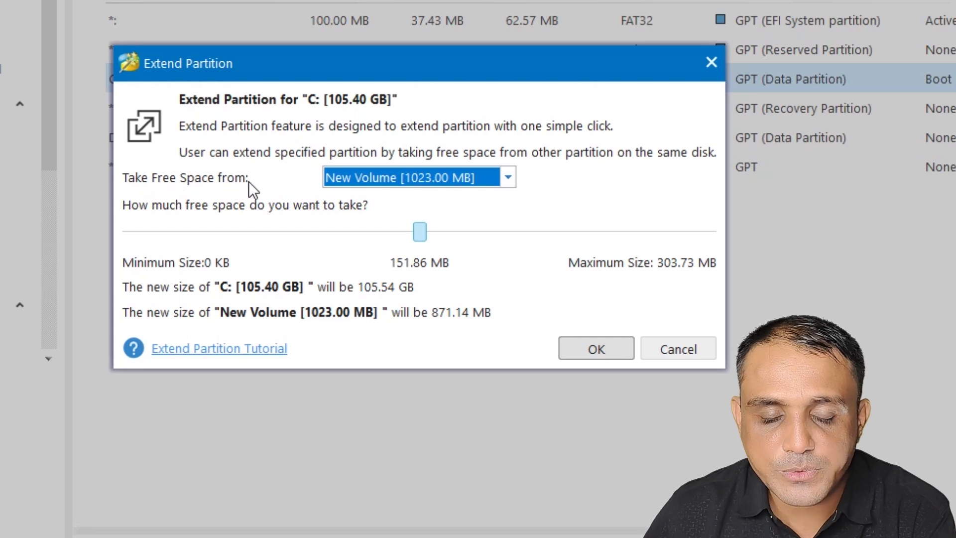
pyautogui.click(511, 178)
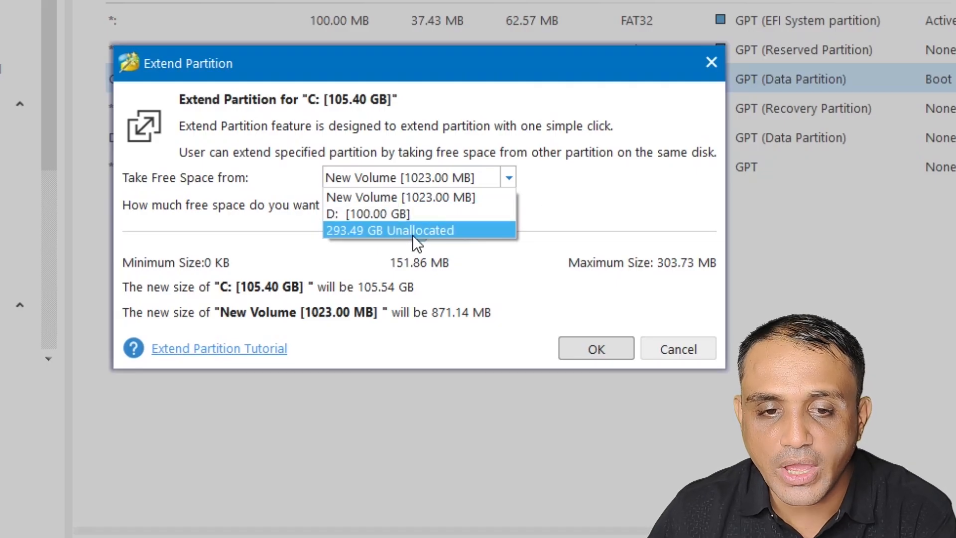
pyautogui.click(430, 234)
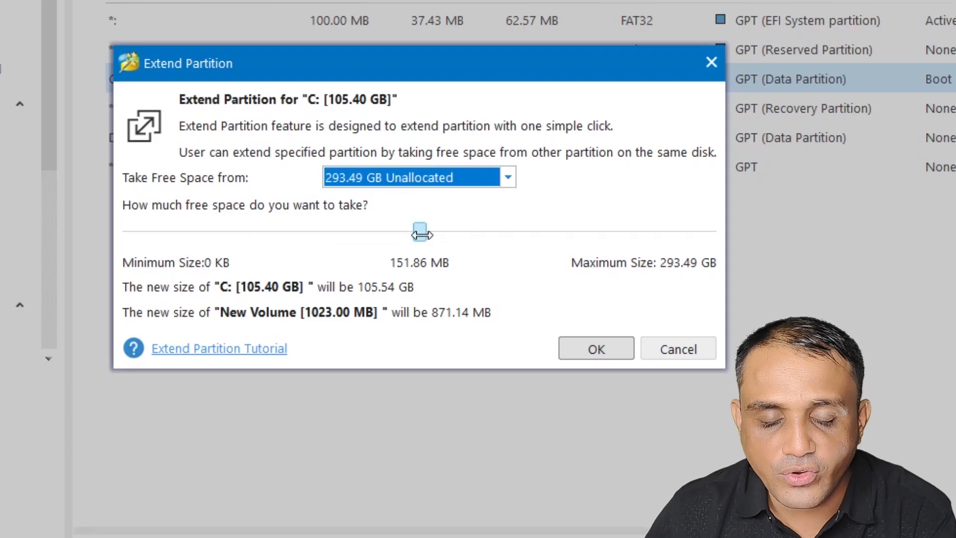
pyautogui.click(421, 233)
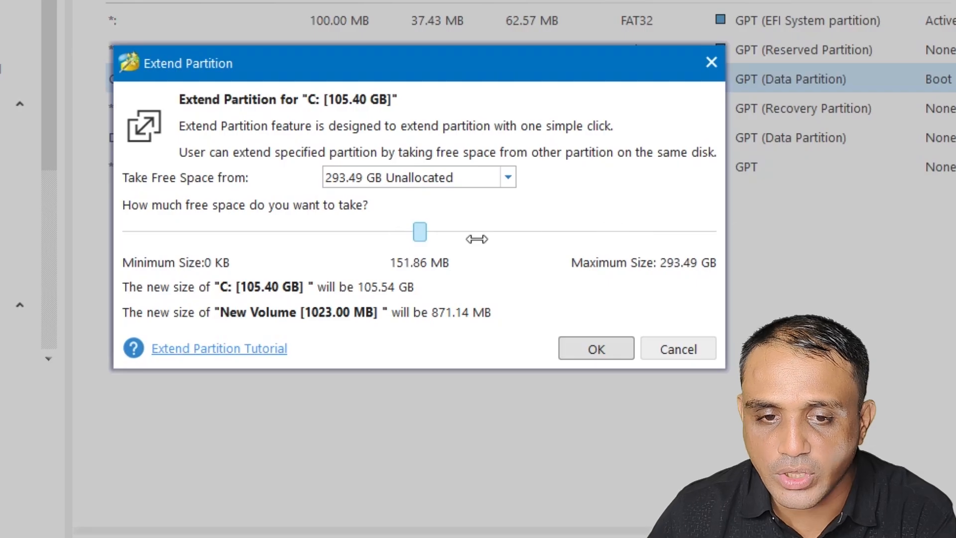
pyautogui.moveTo(420, 232); pyautogui.dragTo(757, 241)
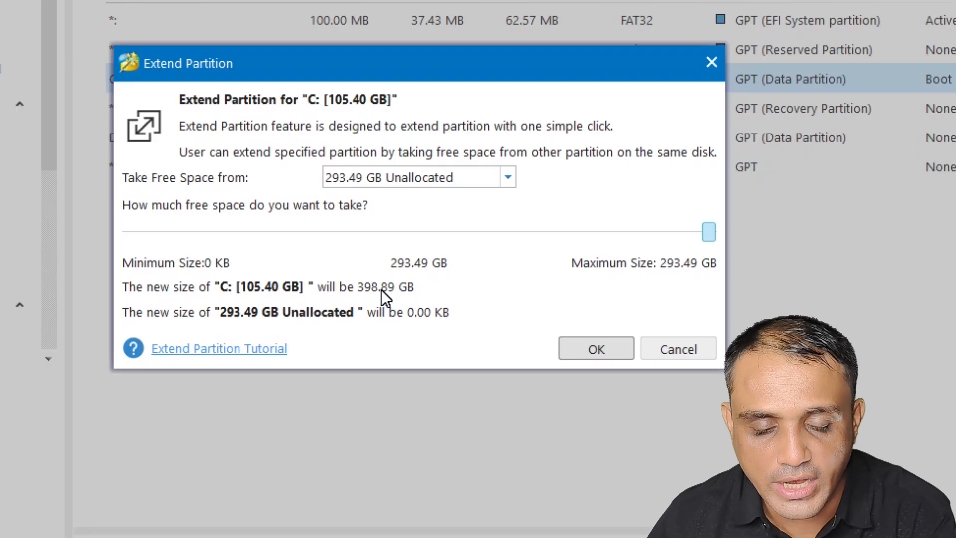
pyautogui.click(605, 354)
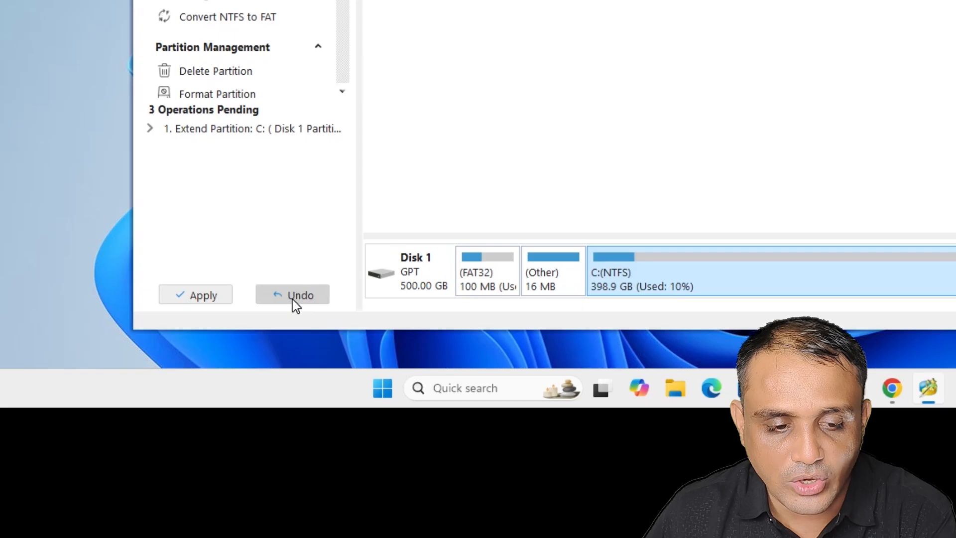
# Apply the pending partition operations, confirm the changes, and dismiss the completion message.
pyautogui.click(182, 298)
pyautogui.click(407, 294)
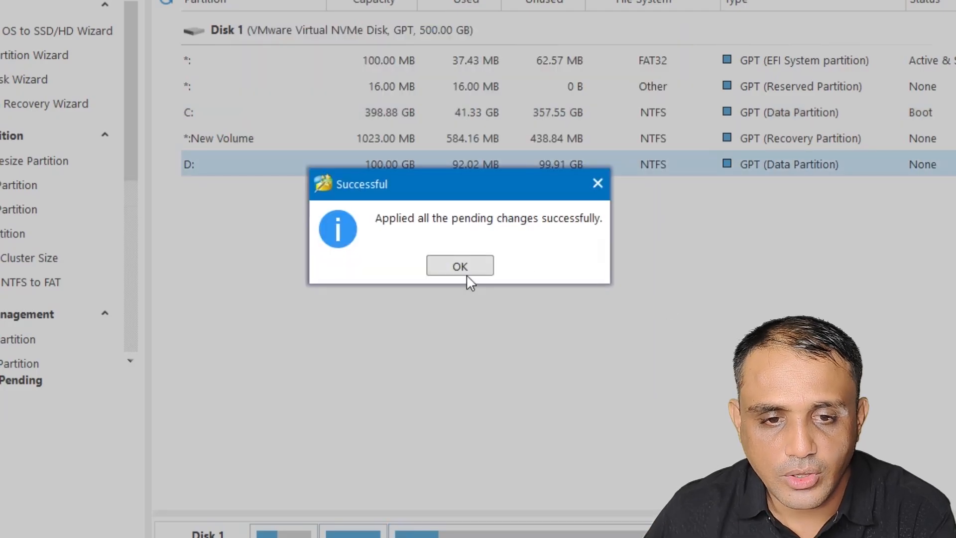
pyautogui.click(467, 270)
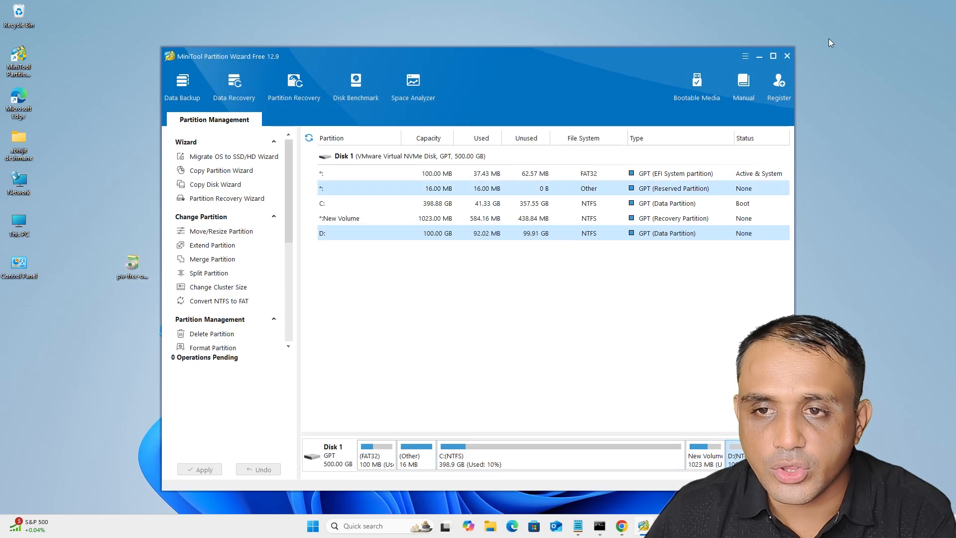
# Close MiniTool Partition Wizard and check the size of Local Disk (C:) in This PC.
pyautogui.click(787, 56)
pyautogui.click(443, 292)
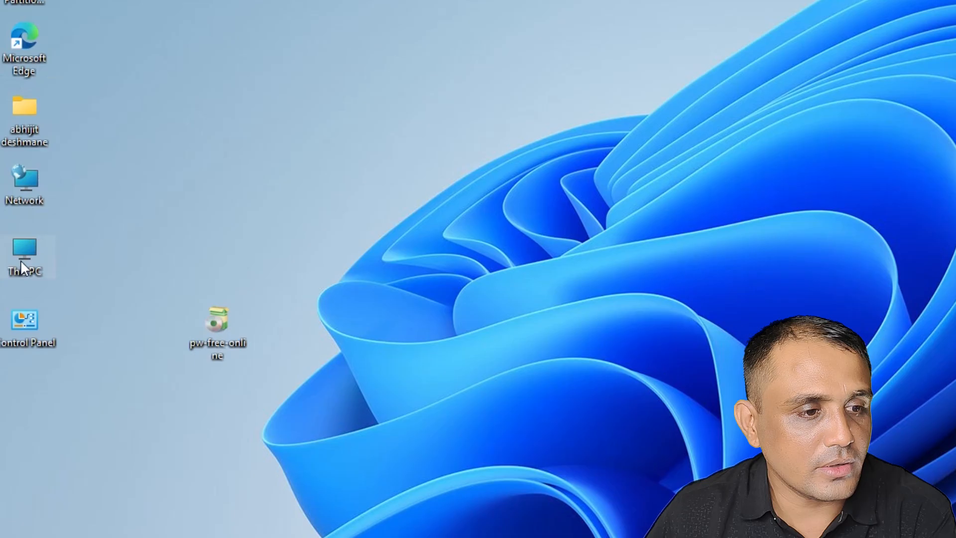
pyautogui.doubleClick(22, 264)
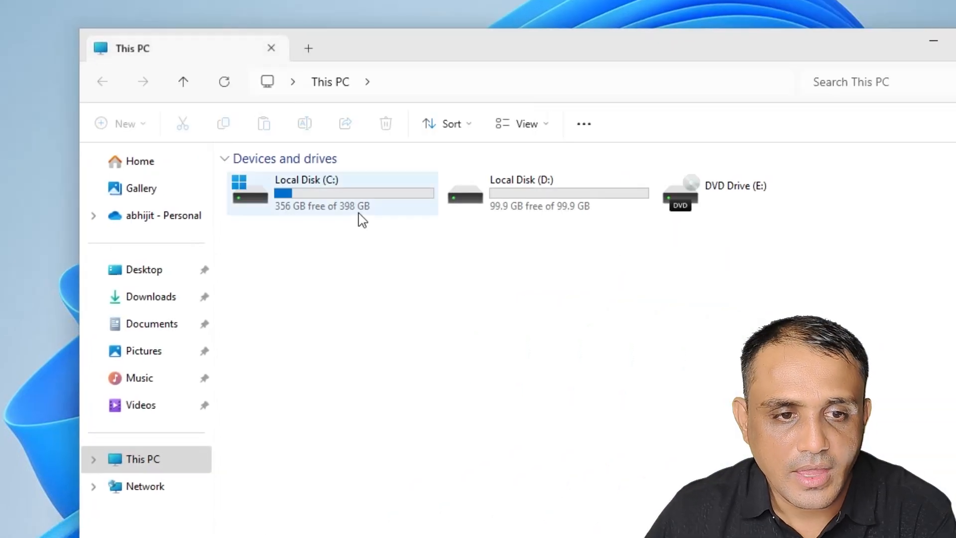
pyautogui.moveTo(360, 219)
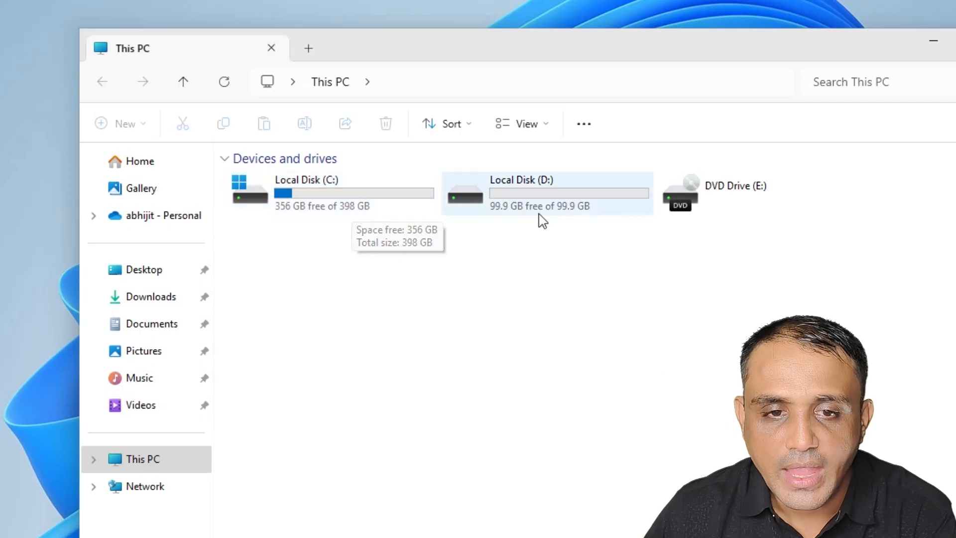
# Open Windows Disk Management and enlarge its window to check the partition layout of Disk 0, including C: and D:.
pyautogui.moveTo(554, 215)
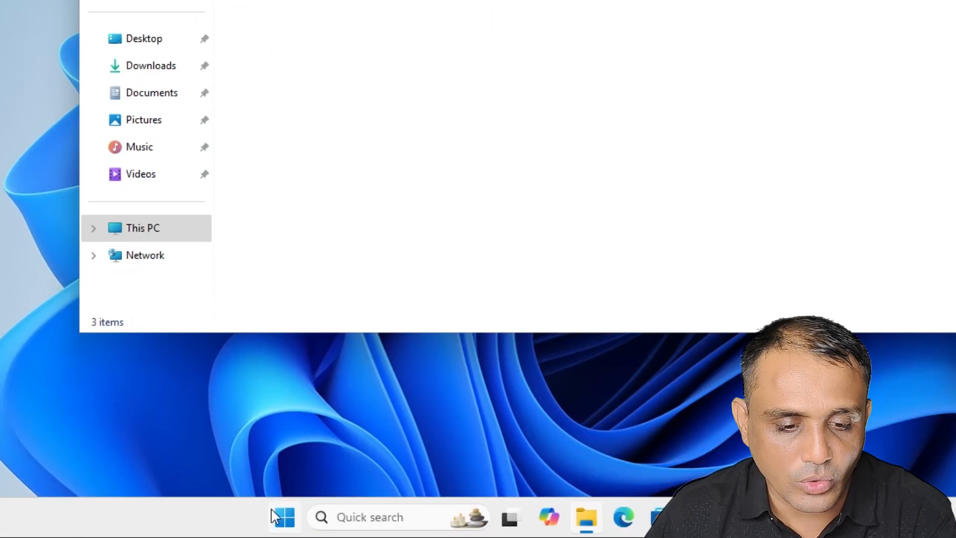
pyautogui.rightClick(284, 520)
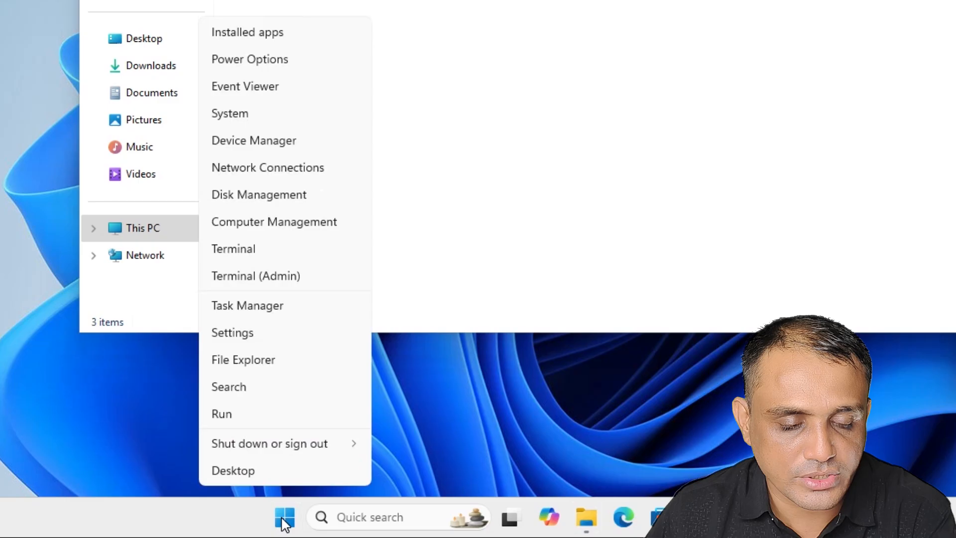
pyautogui.click(252, 202)
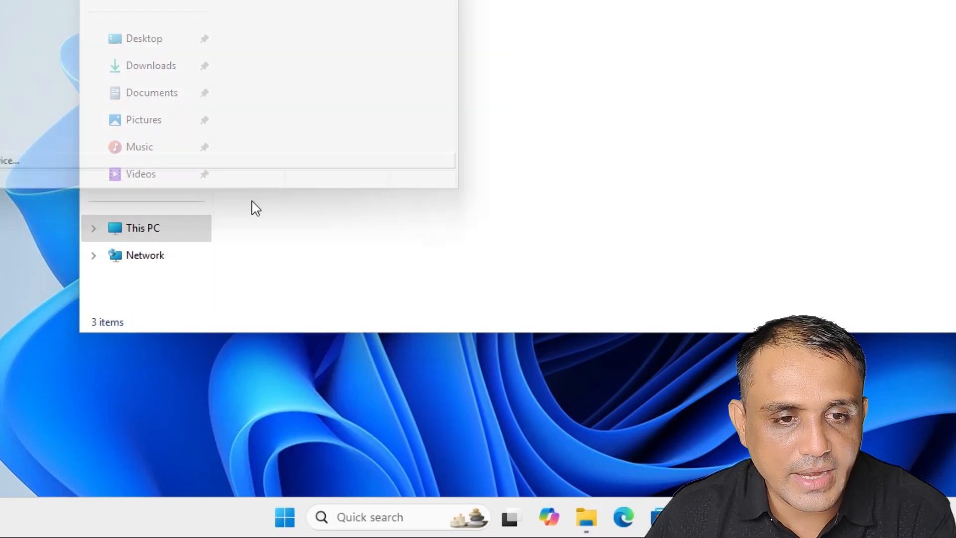
pyautogui.moveTo(314, 62)
pyautogui.mouseDown()
pyautogui.moveTo(587, 144)
pyautogui.moveTo(579, 115)
pyautogui.mouseUp()
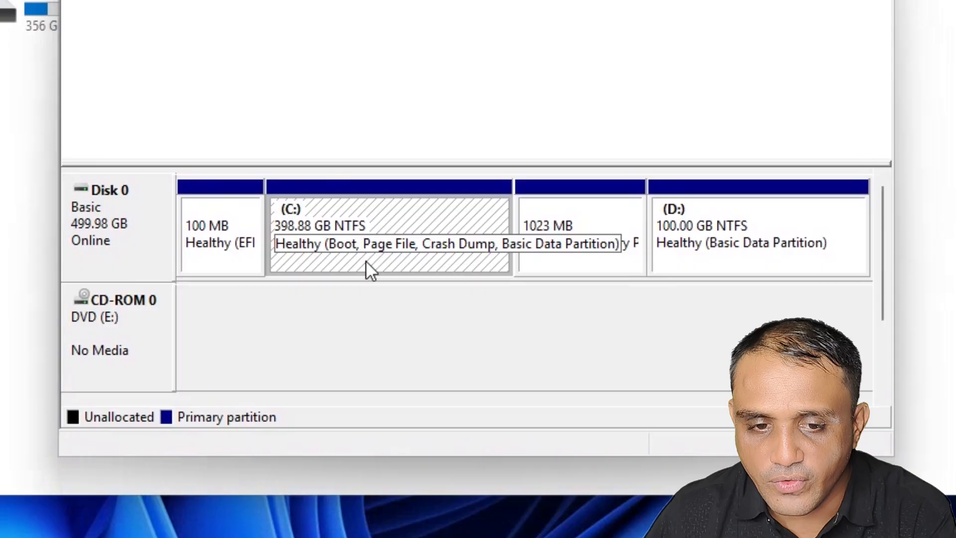
pyautogui.click(476, 334)
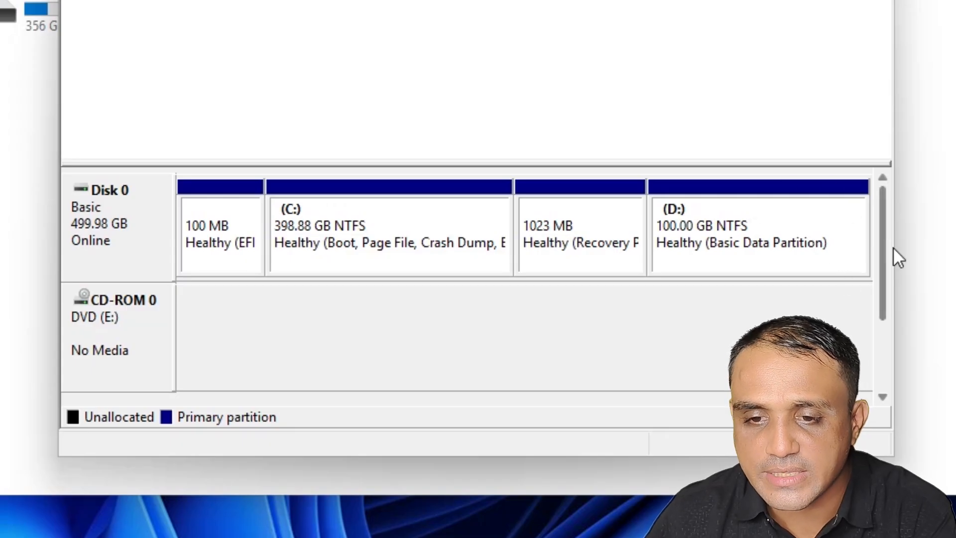
pyautogui.moveTo(894, 241); pyautogui.dragTo(955, 313)
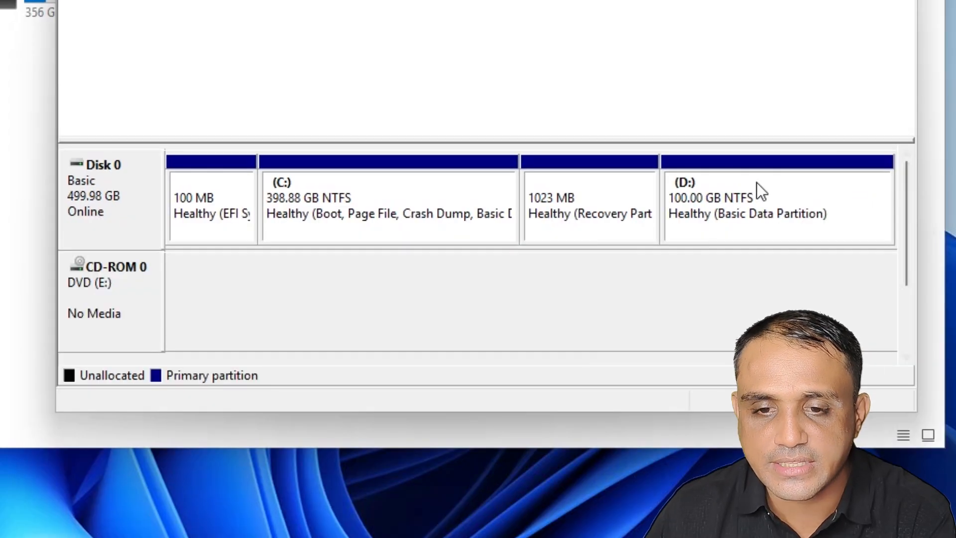